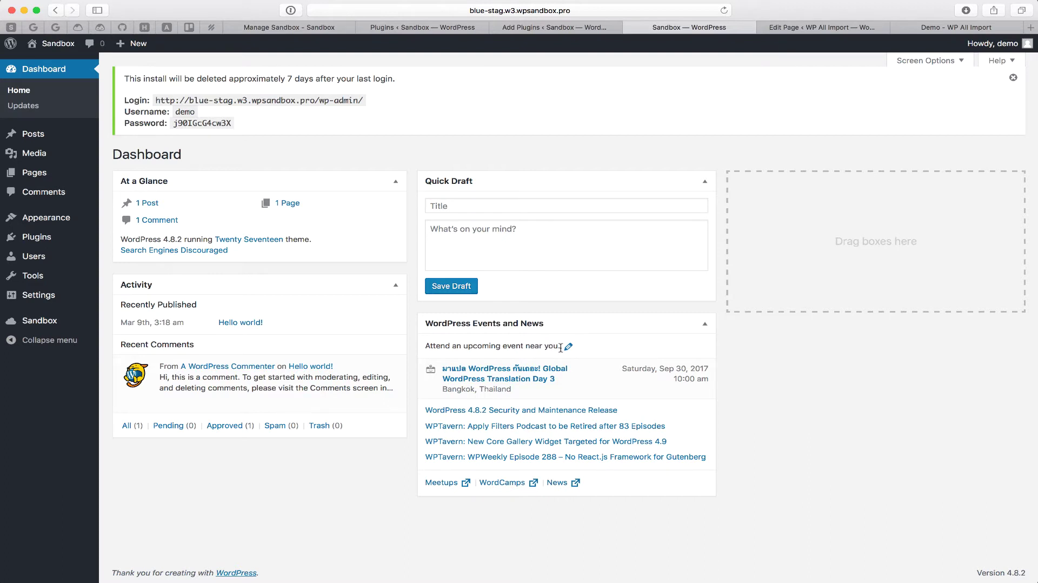
# Step: Go to Plugins > Add New and switch to Upload Plugin
pyautogui.moveTo(36, 236)
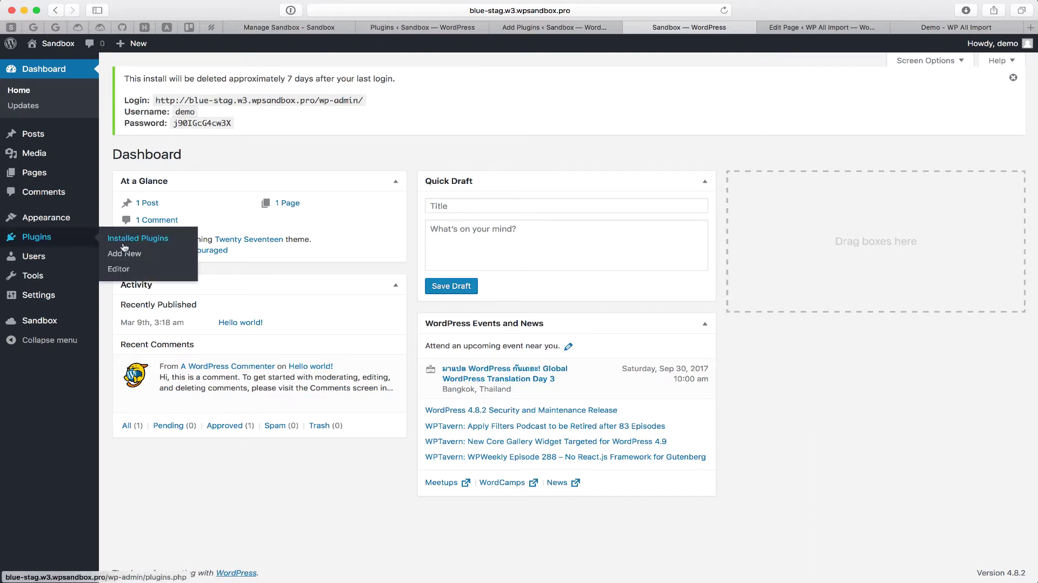
pyautogui.click(124, 255)
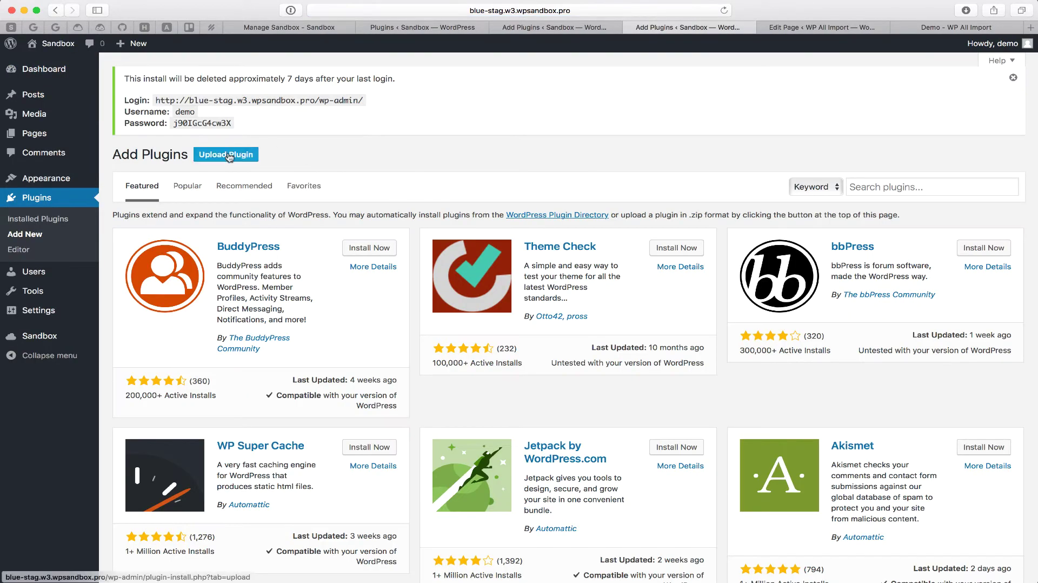
pyautogui.click(229, 155)
# Step: Choose wp-all-import-pro_4.5.0-beta-2.0.zip from the git > = Master = folder
pyautogui.click(475, 256)
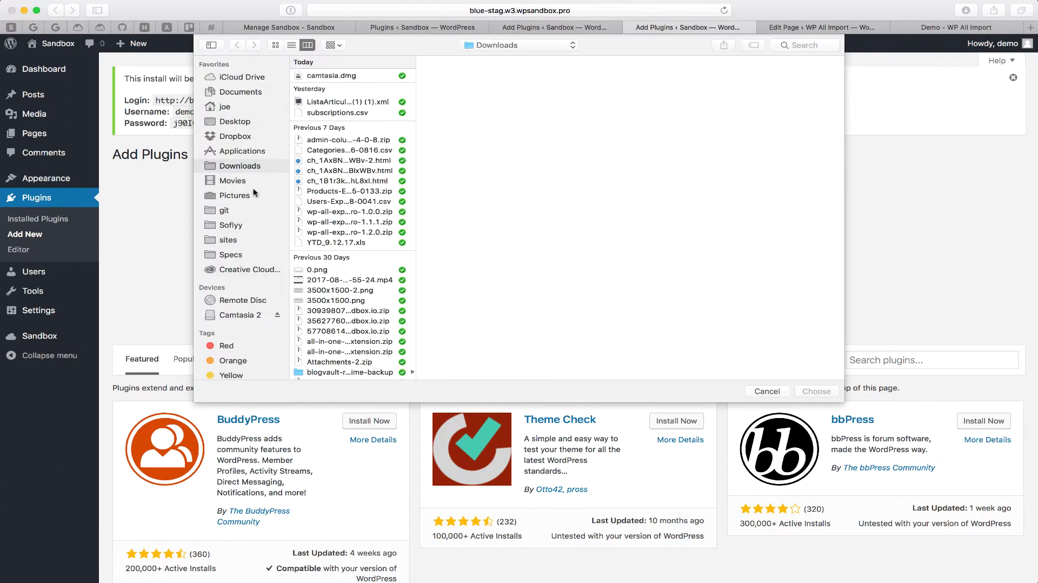
pyautogui.click(232, 211)
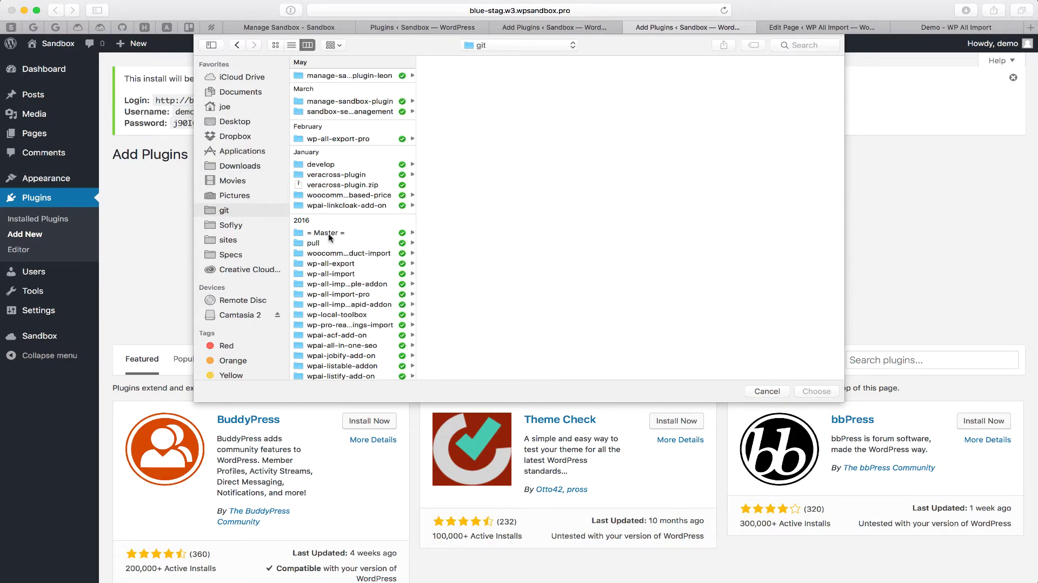
pyautogui.click(327, 233)
pyautogui.doubleClick(544, 125)
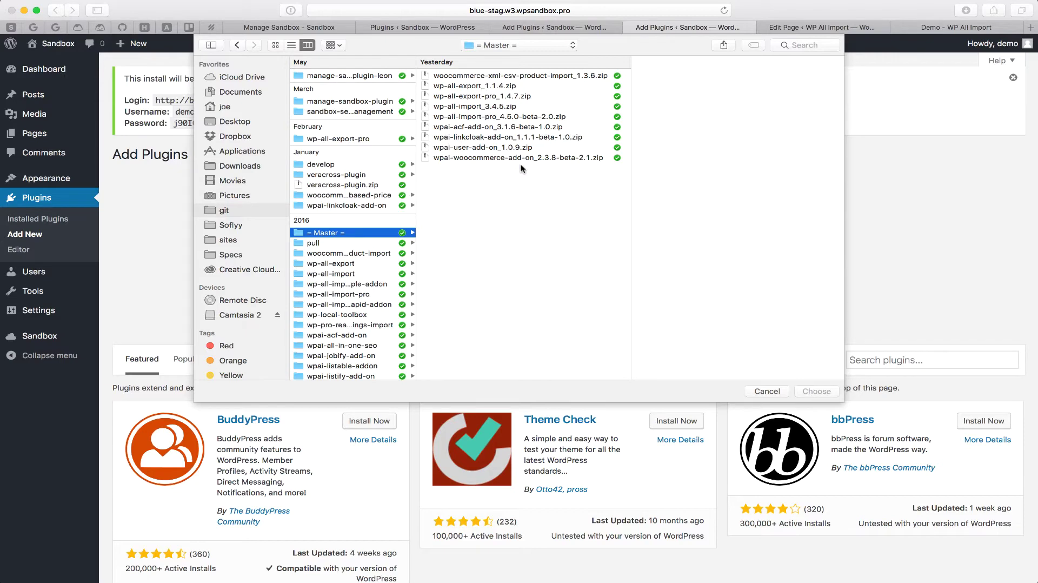
pyautogui.doubleClick(465, 118)
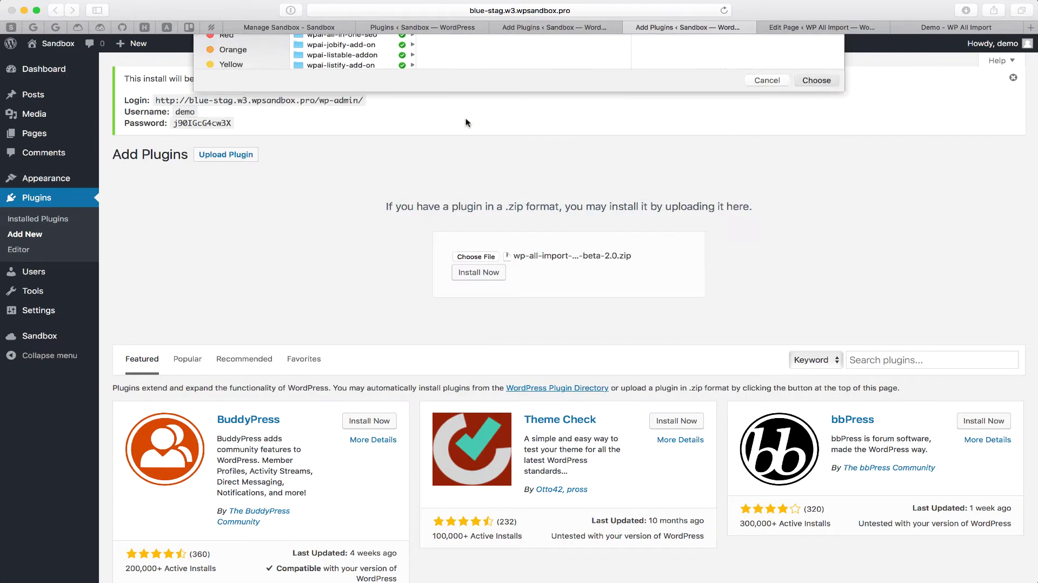
# Step: Install and activate WP All Import Pro 4.5.0-beta-2.0, then go to All Import > New Import
pyautogui.click(486, 274)
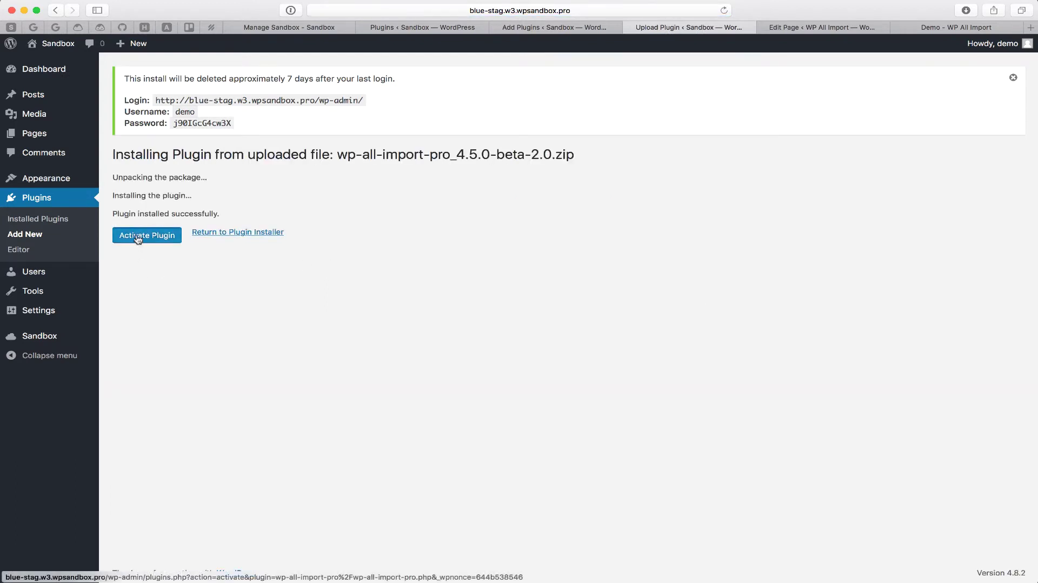
pyautogui.click(138, 239)
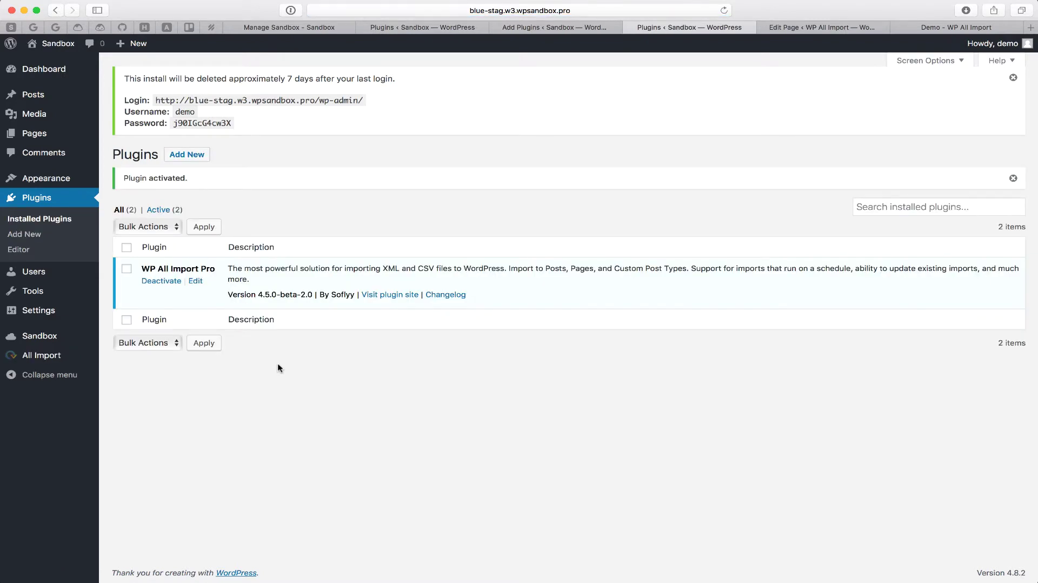
pyautogui.moveTo(67, 357)
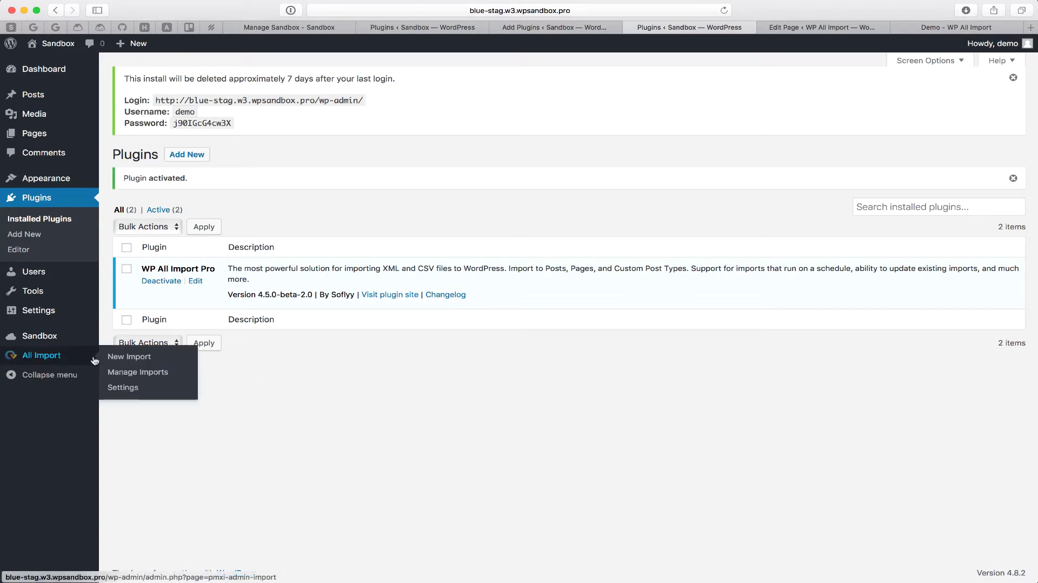
pyautogui.click(127, 361)
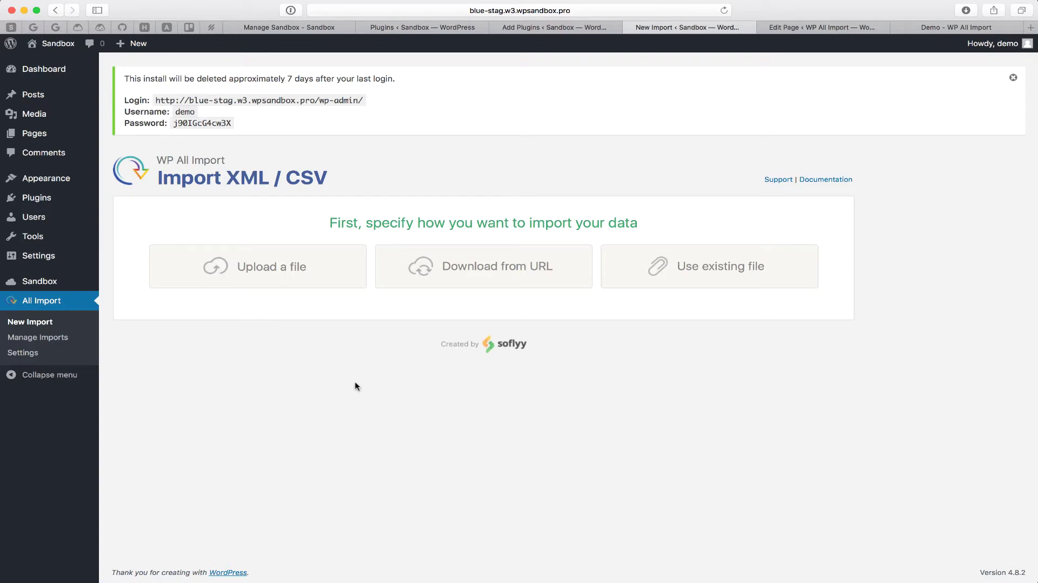
# Step: From the Sandbox settings page, create a sandbox template with a shareable copy URL
pyautogui.click(49, 281)
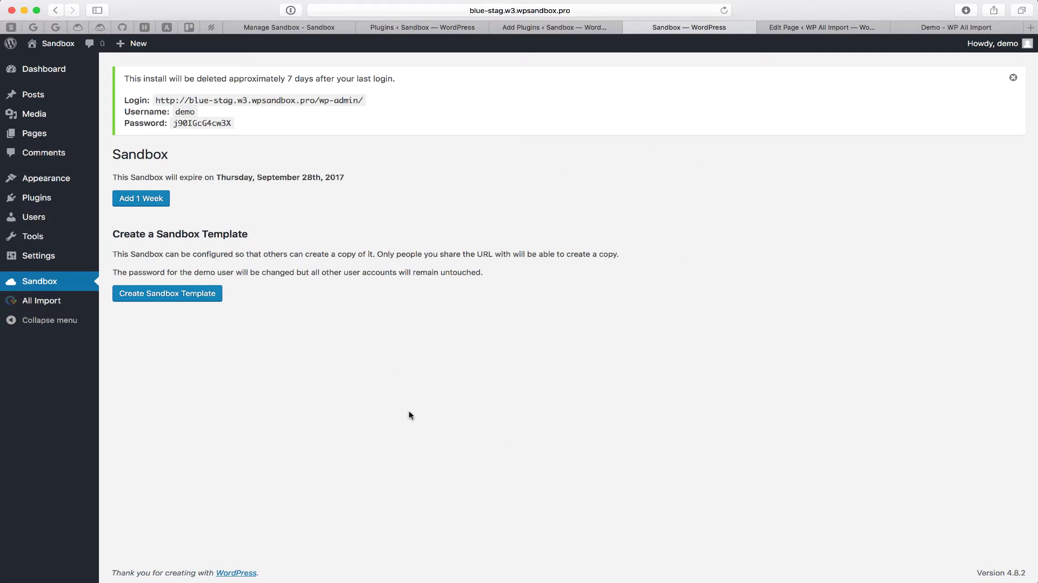
pyautogui.click(178, 295)
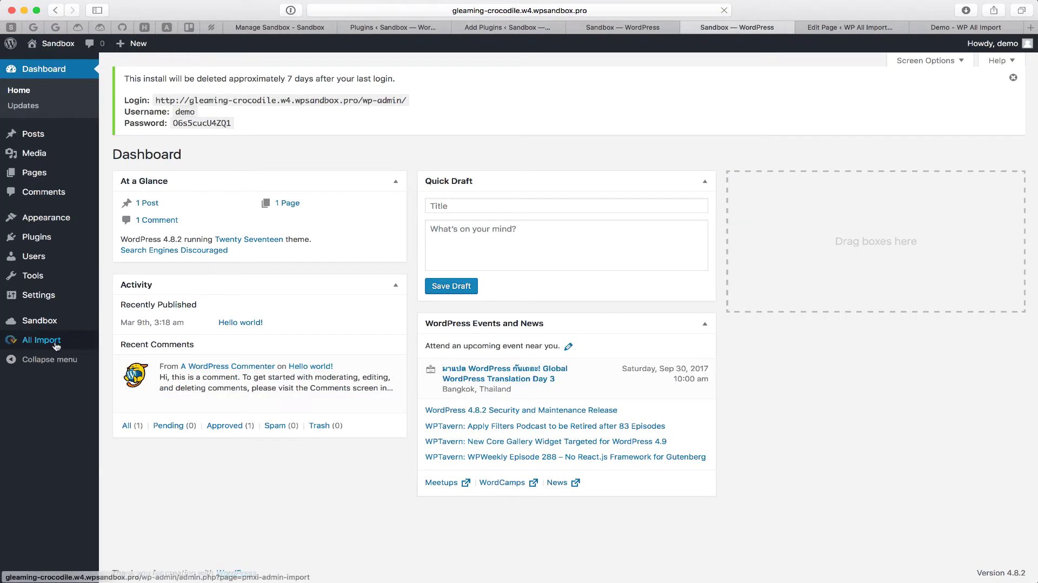
# Step: Check All Posts on the copied site, then return to the original sandbox's template settings
pyautogui.moveTo(56, 346)
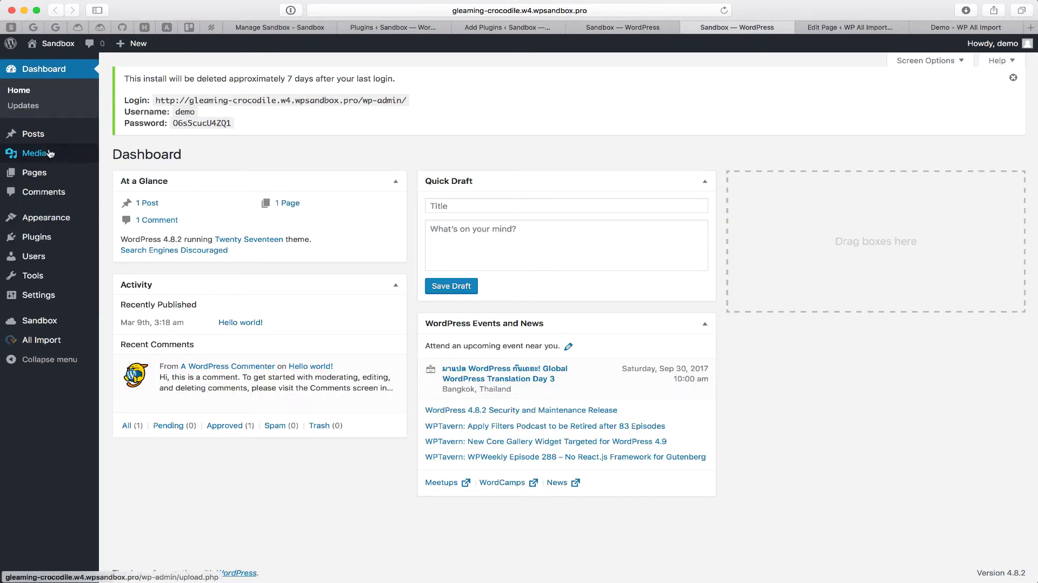
pyautogui.moveTo(46, 137)
pyautogui.click(123, 136)
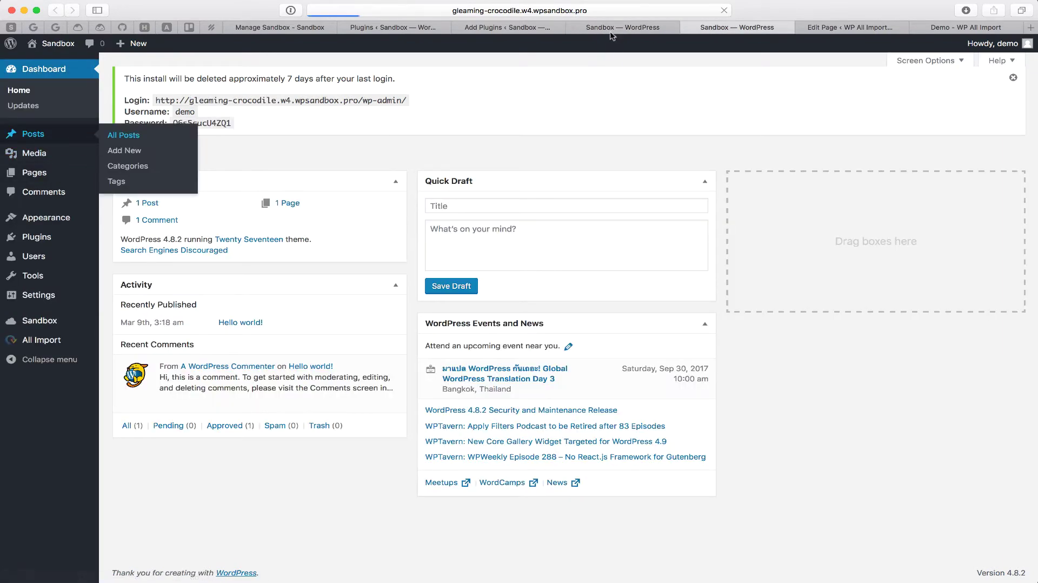
pyautogui.click(616, 30)
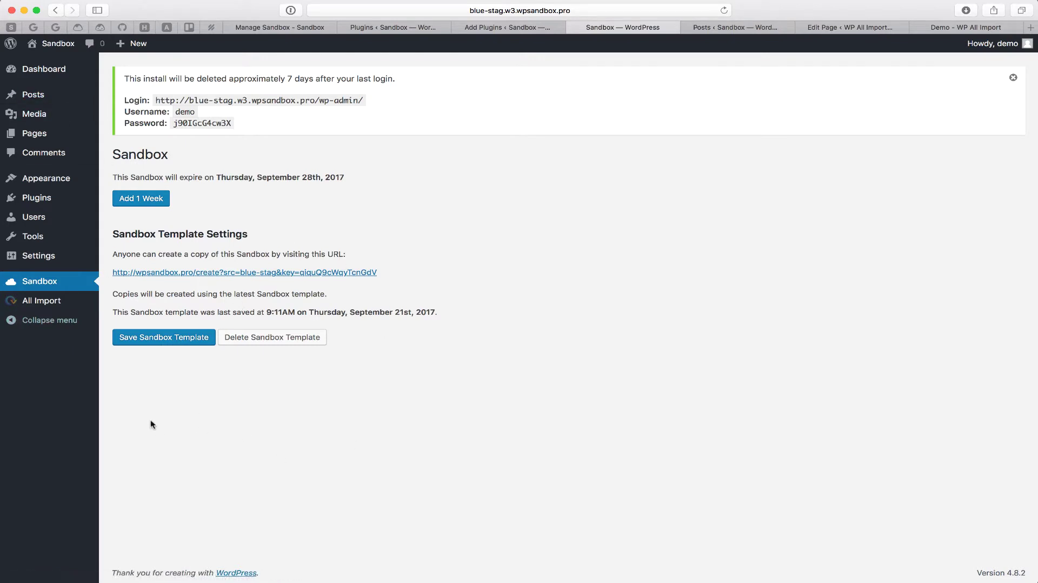
# Step: Save the sandbox template again (9:12AM) and copy its template URL link
pyautogui.click(178, 339)
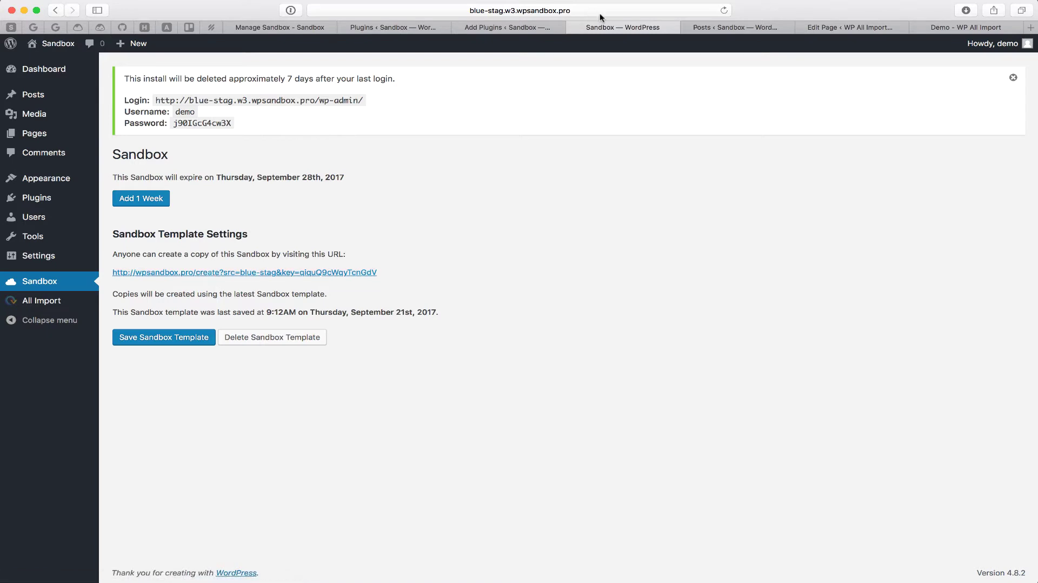
pyautogui.rightClick(207, 278)
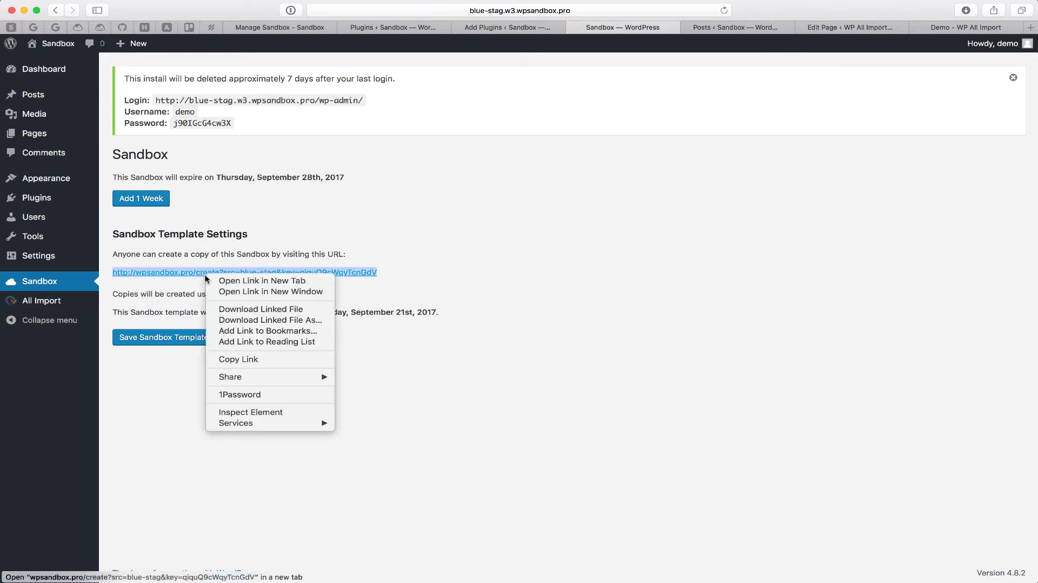
pyautogui.click(253, 362)
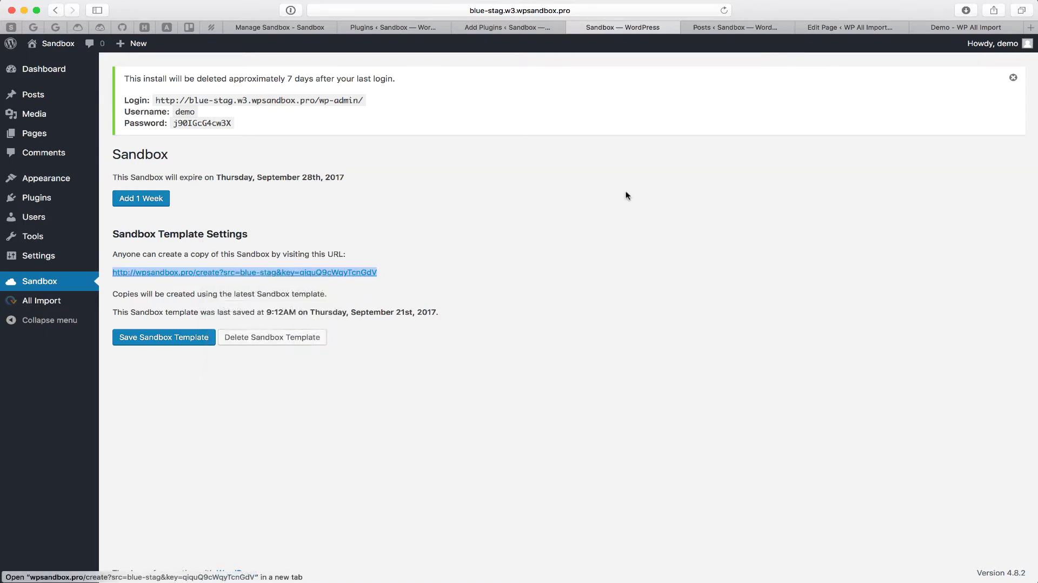
# Step: Review the Create Demo Site button's settings and the live Demo page
pyautogui.click(867, 31)
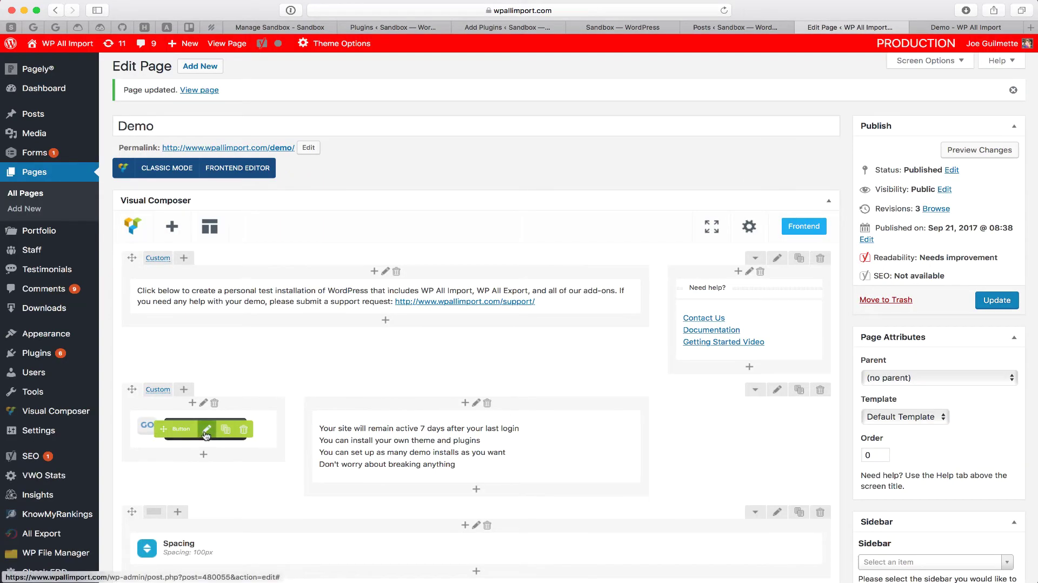
pyautogui.click(206, 430)
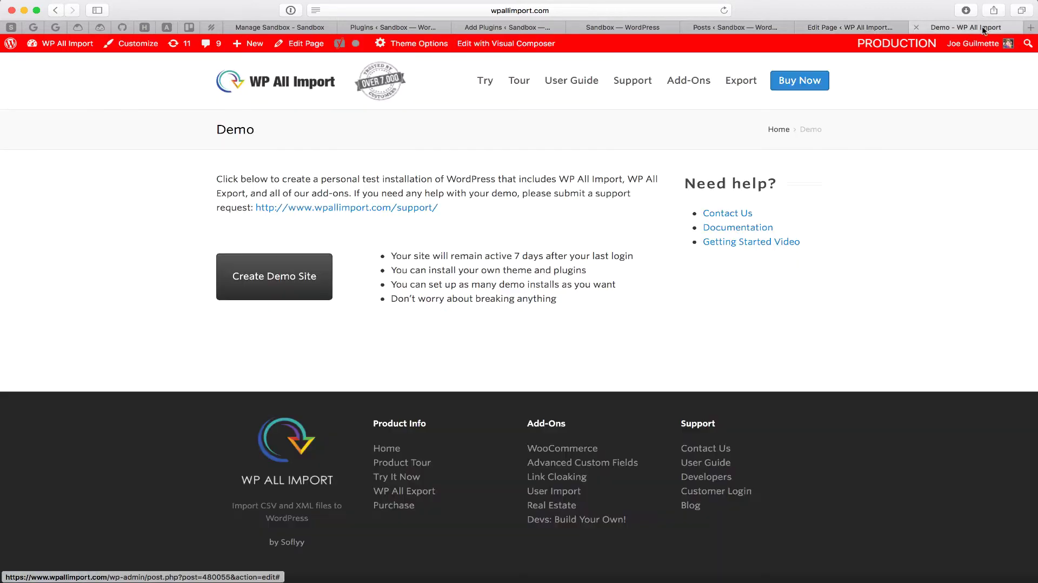
pyautogui.click(962, 27)
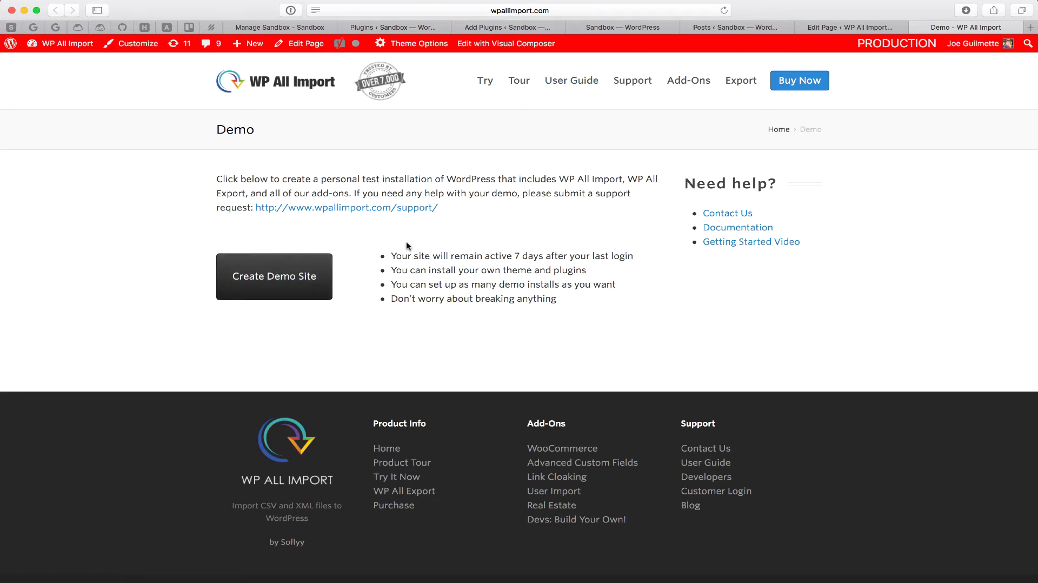
pyautogui.click(836, 30)
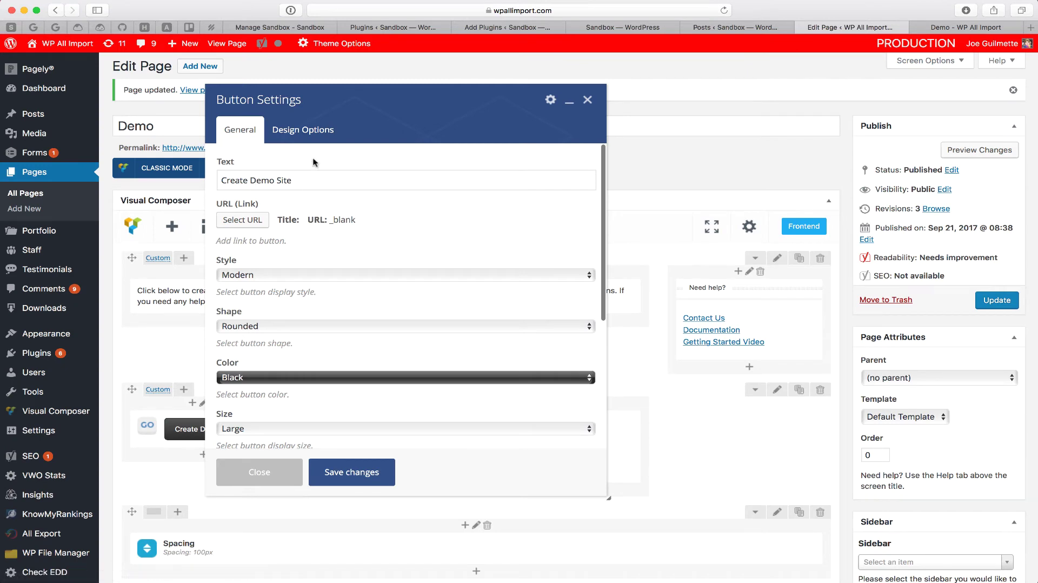
# Step: Set the button's URL to the pasted wpsandbox.pro/create link and update the Demo page
pyautogui.click(264, 220)
pyautogui.press('super+v')
pyautogui.click(638, 441)
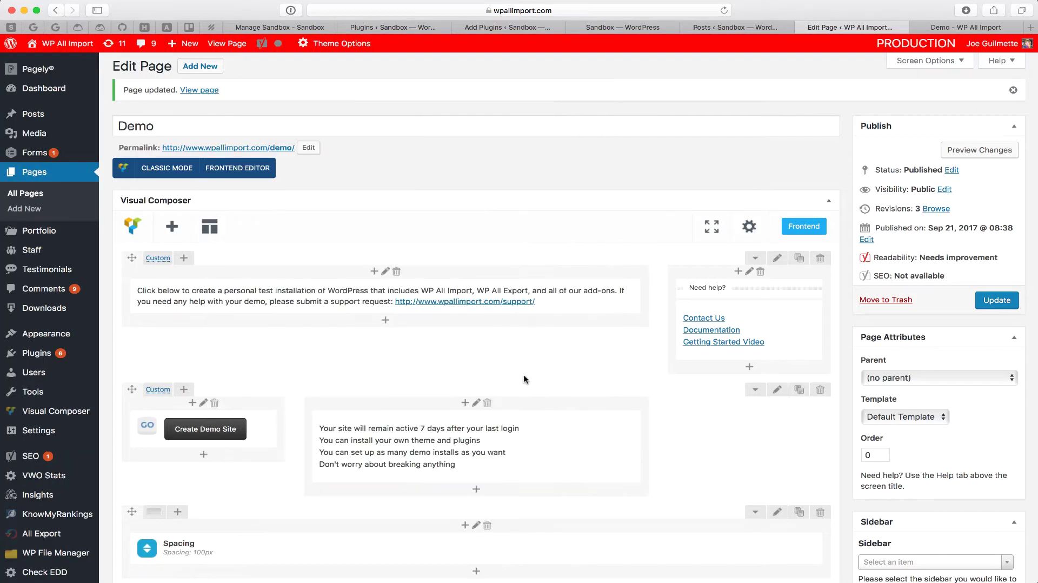
pyautogui.click(972, 303)
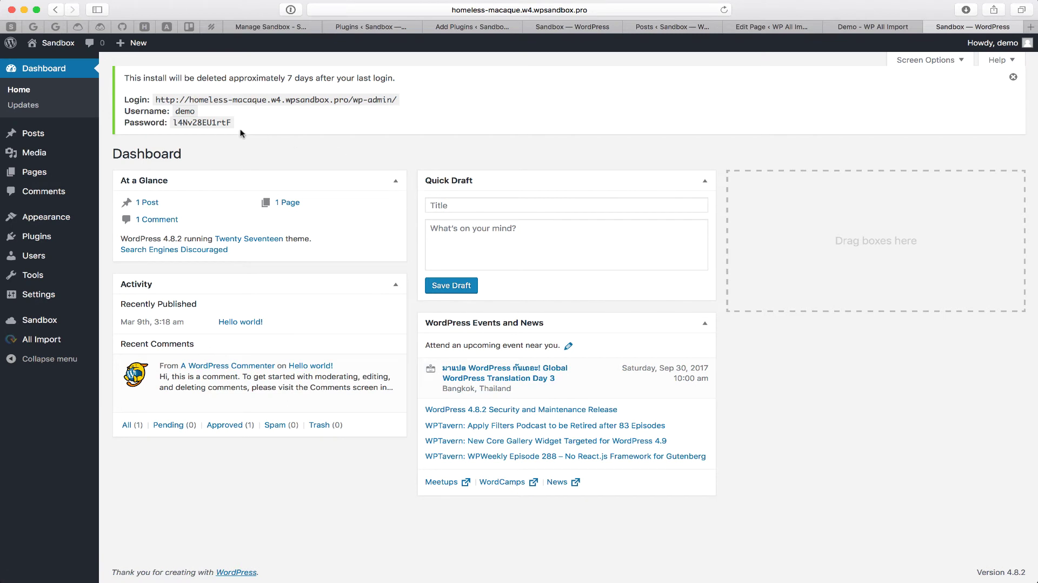
# Step: Read the new install's deletion and login notice, then switch to the Manage Sandbox installs list
pyautogui.moveTo(249, 125); pyautogui.dragTo(120, 74)
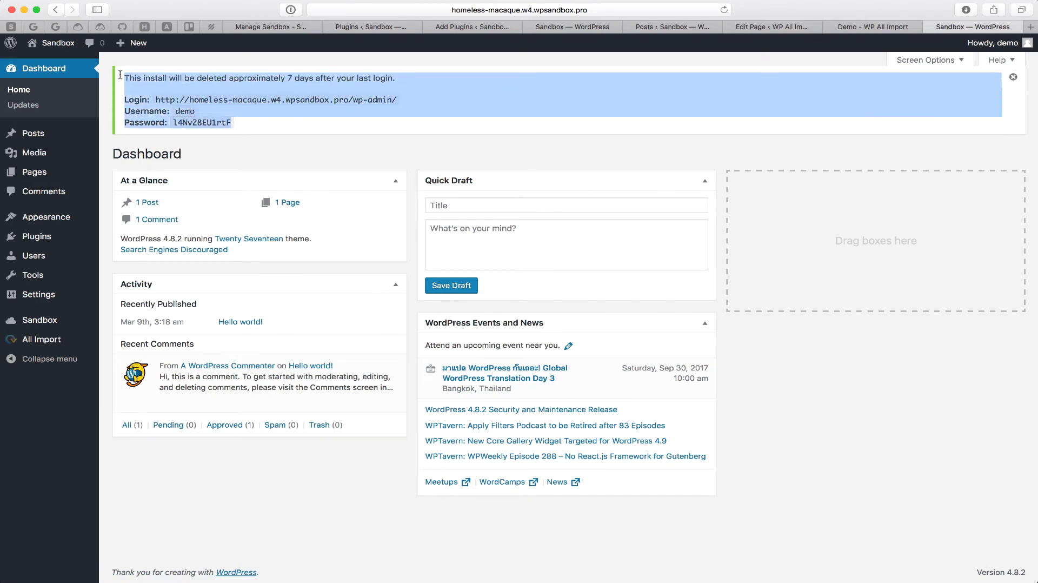
pyautogui.click(120, 74)
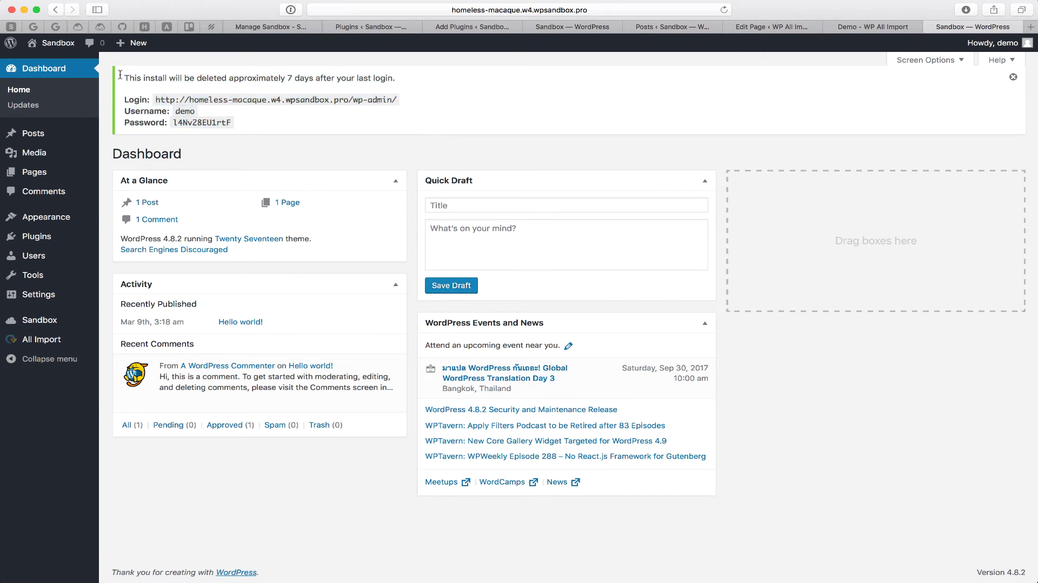
pyautogui.click(285, 28)
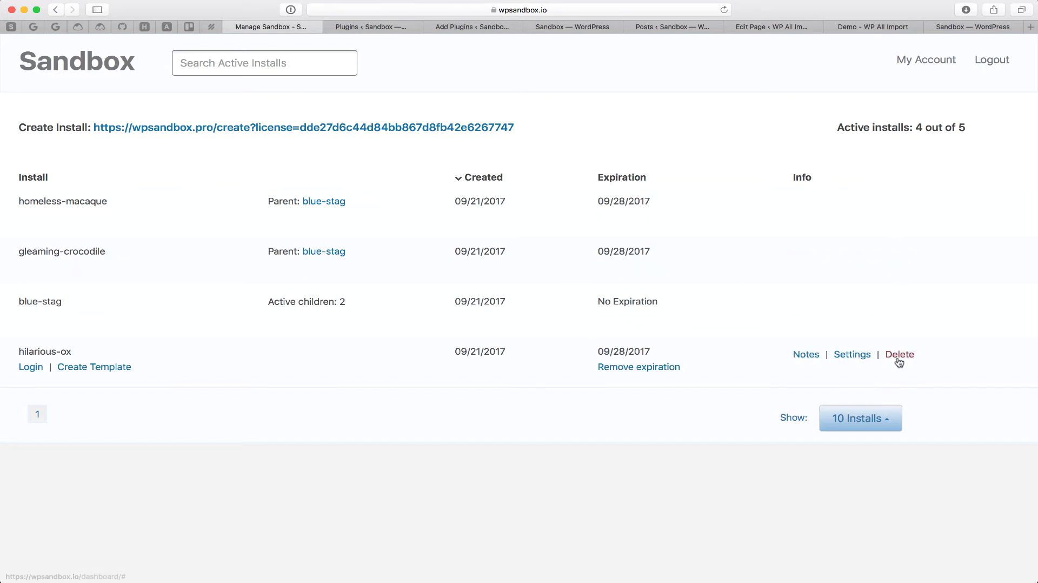
# Step: Delete the hilarious-ox install and confirm with OK
pyautogui.click(897, 354)
pyautogui.click(631, 310)
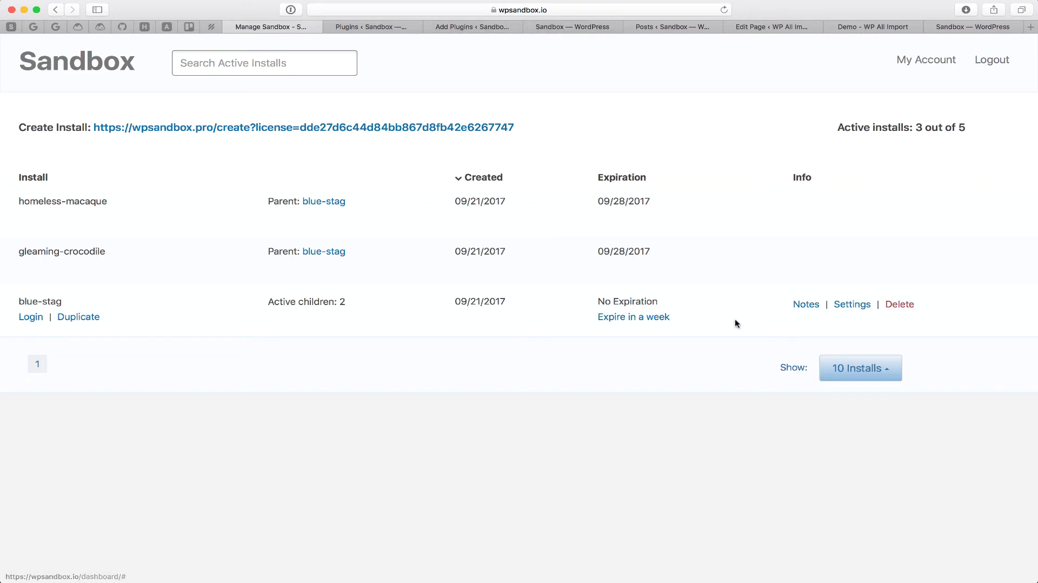
# Step: In blue-stag's Settings Info tab, tick Add a redirect URL
pyautogui.click(854, 308)
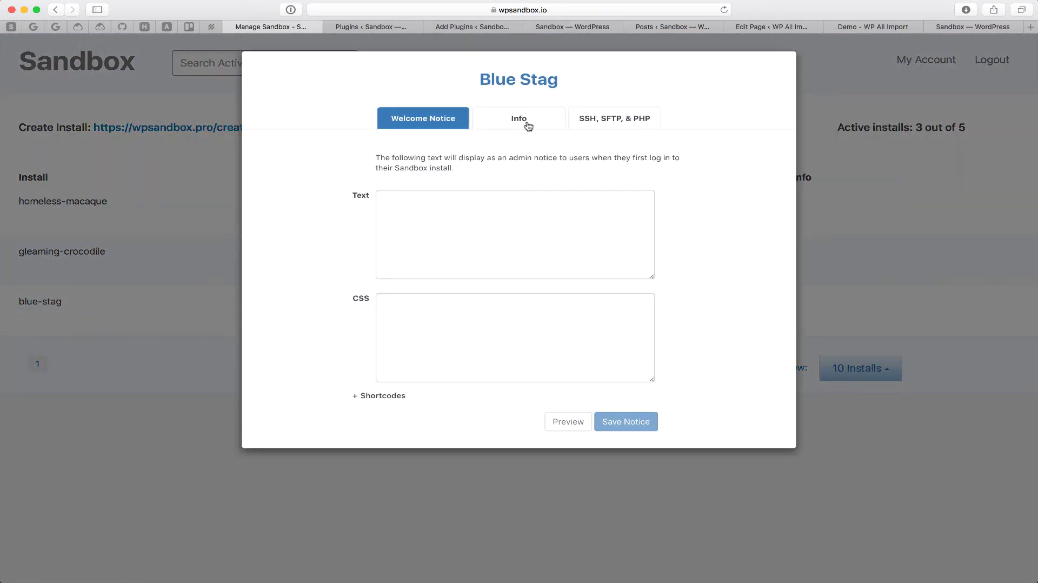
pyautogui.click(528, 125)
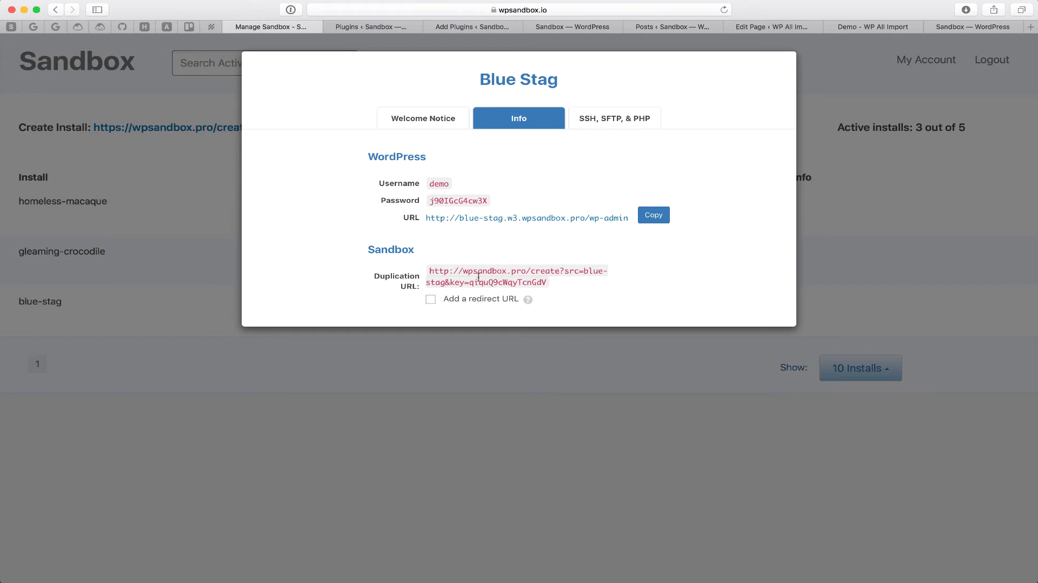
pyautogui.click(431, 301)
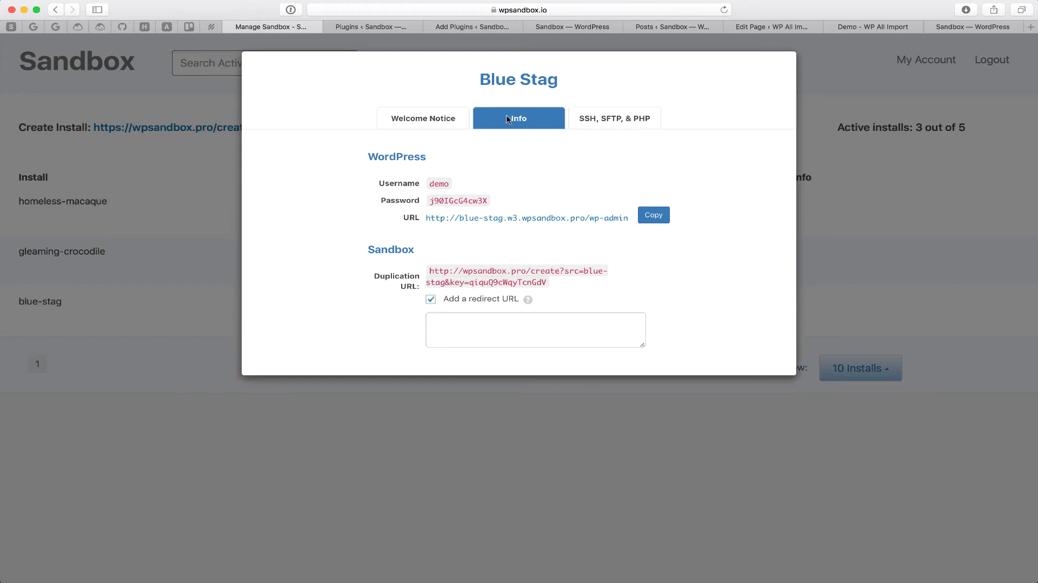
# Step: In the template site's WordPress admin, go to All Import > New Import
pyautogui.click(577, 26)
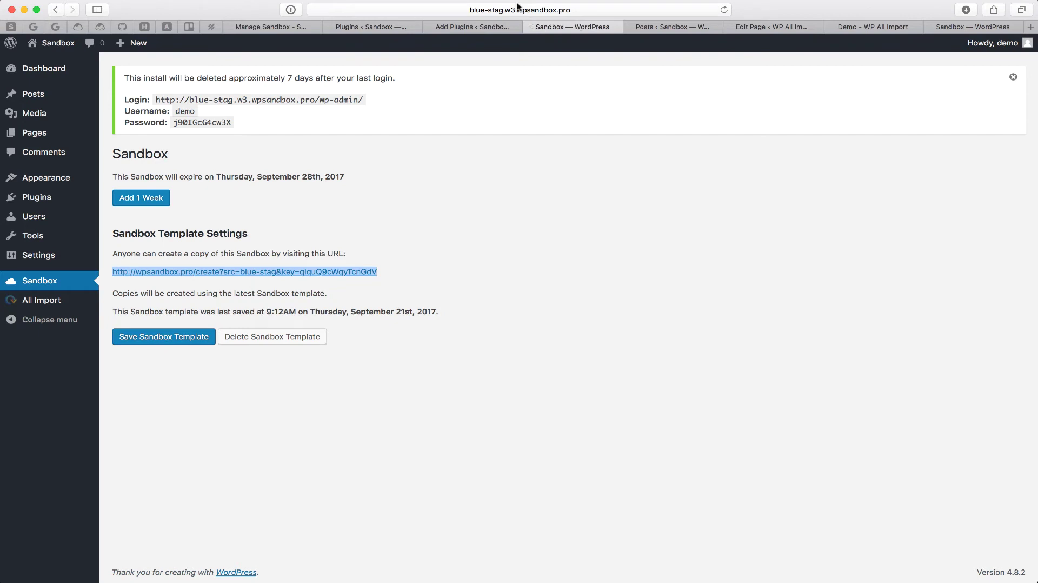
pyautogui.moveTo(29, 306)
pyautogui.click(121, 309)
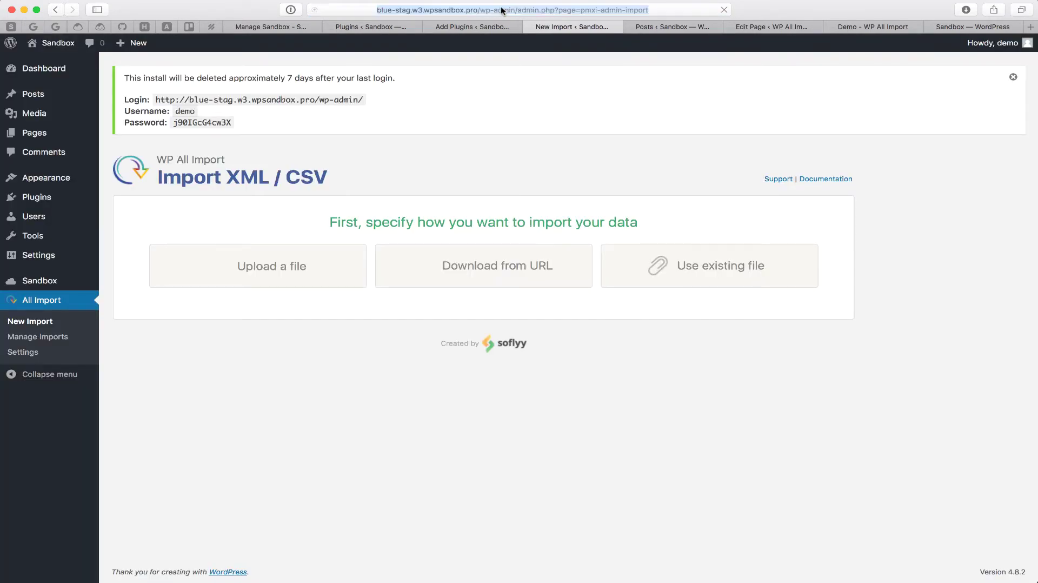
# Step: Select the /wp-admin/admin.php?page=pmxi-admin-import path in the address bar to copy it
pyautogui.click(429, 10)
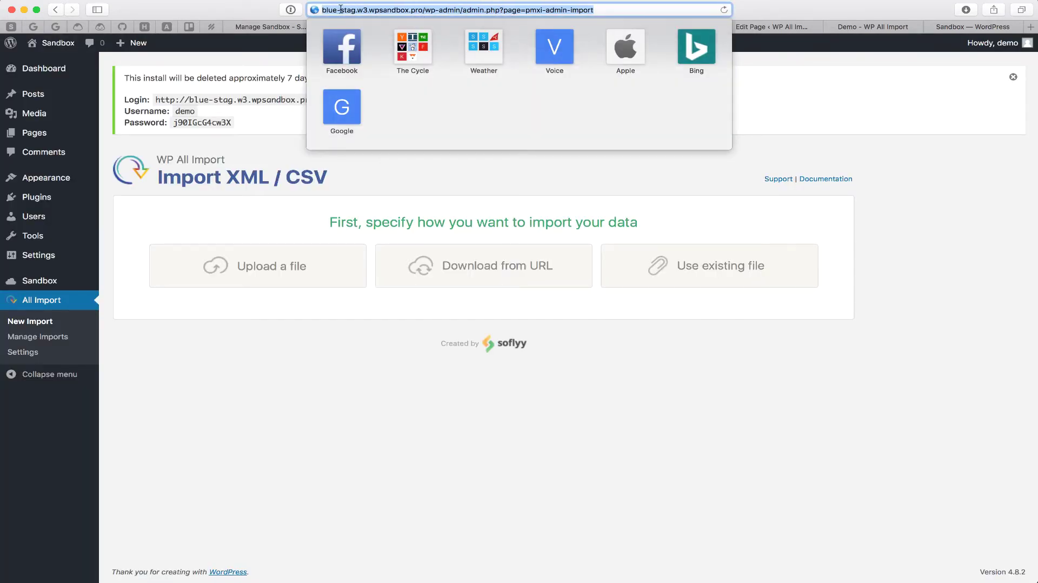
pyautogui.click(425, 10)
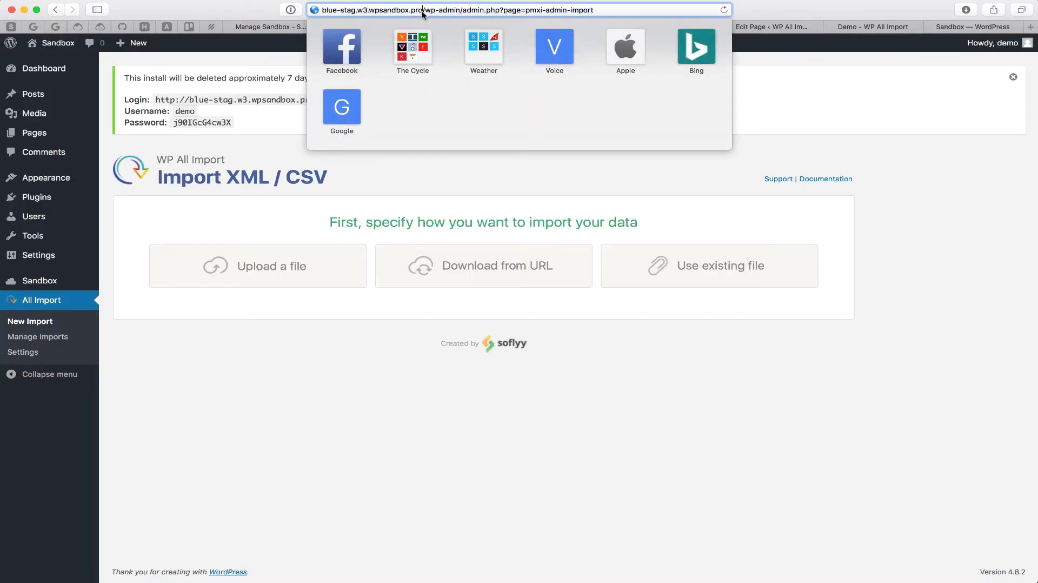
pyautogui.moveTo(423, 10); pyautogui.dragTo(595, 9)
pyautogui.press('super+c')
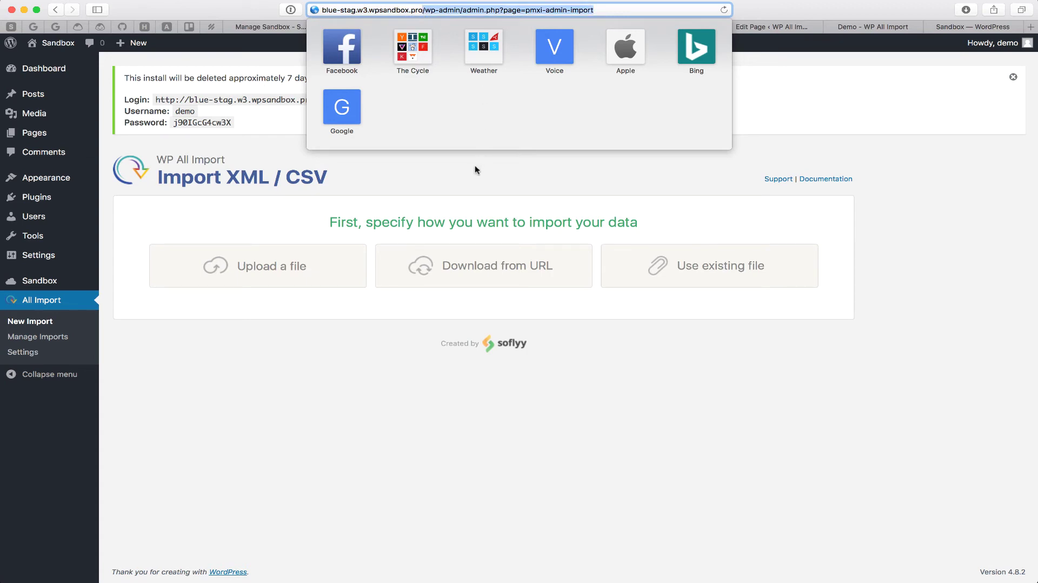
# Step: Paste /wp-admin/admin.php?page=pmxi-admin-import as blue-stag's redirect URL and select the updated duplication URL
pyautogui.click(475, 166)
pyautogui.click(287, 27)
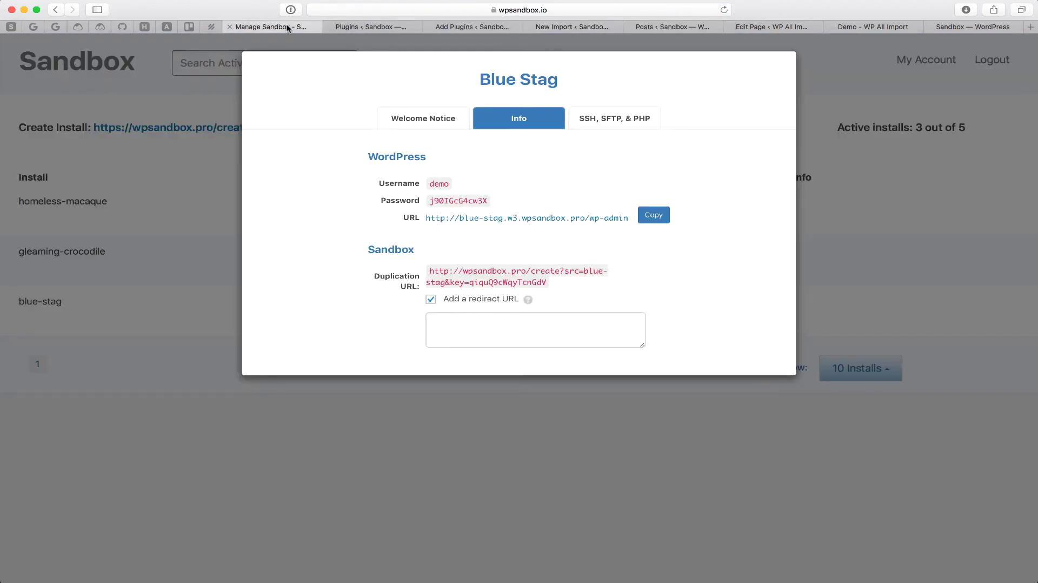
pyautogui.click(474, 322)
pyautogui.press('super+v')
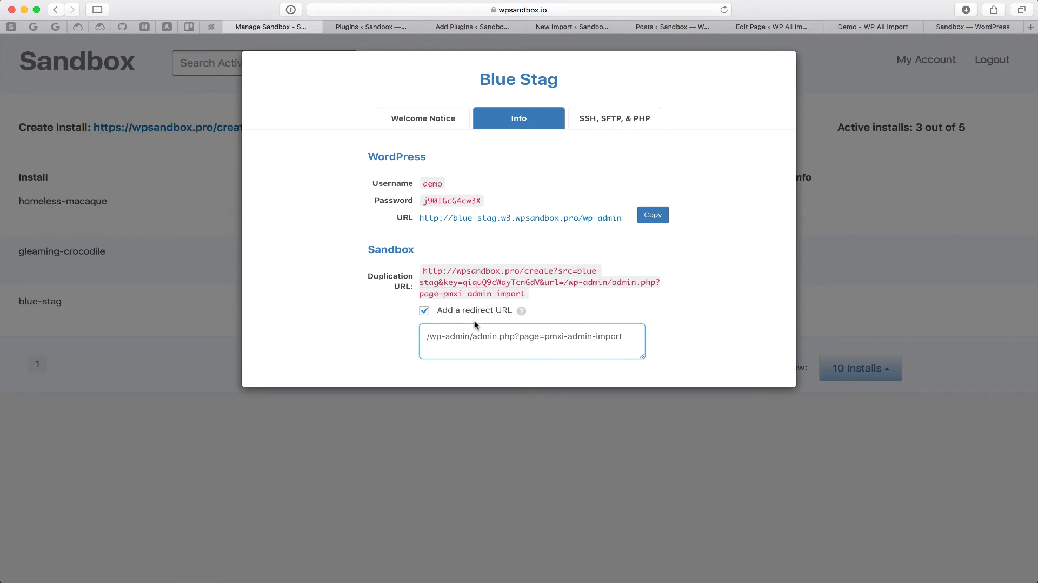
pyautogui.moveTo(423, 271); pyautogui.dragTo(524, 294)
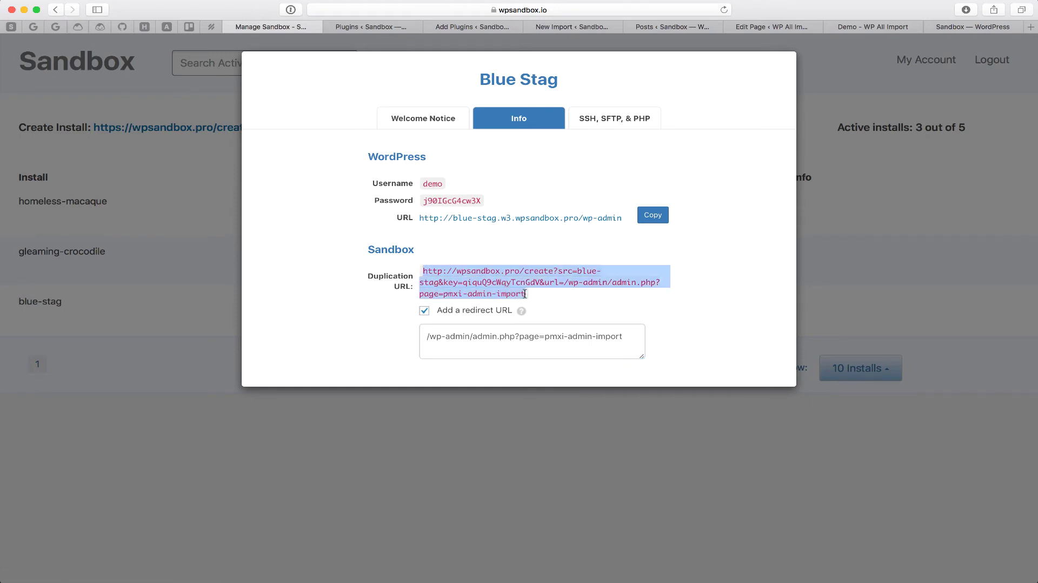
# Step: Point the Create Demo Site button at the new redirecting duplication URL and update the Demo page
pyautogui.click(863, 28)
pyautogui.click(753, 27)
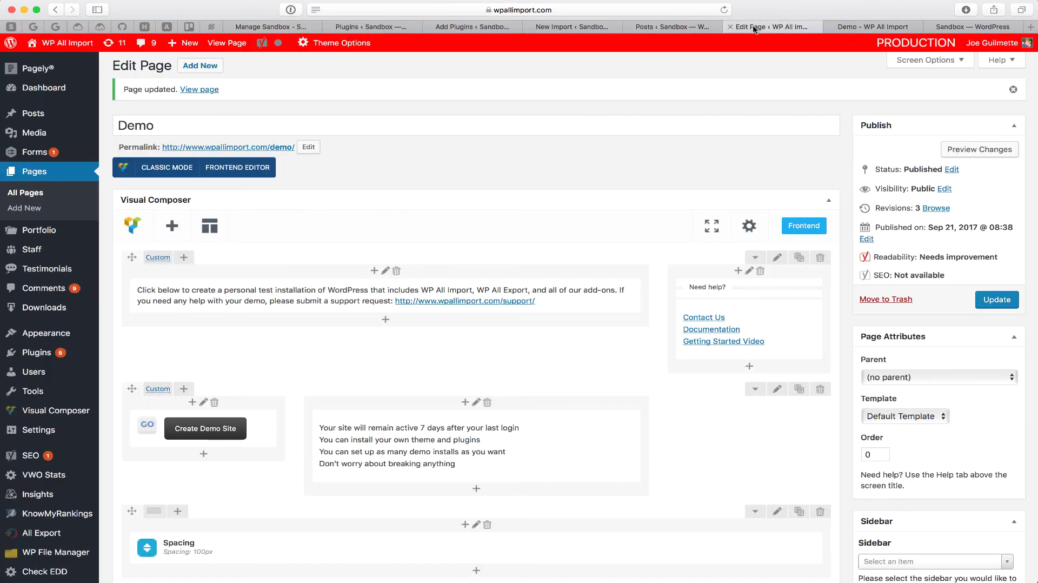
pyautogui.click(210, 429)
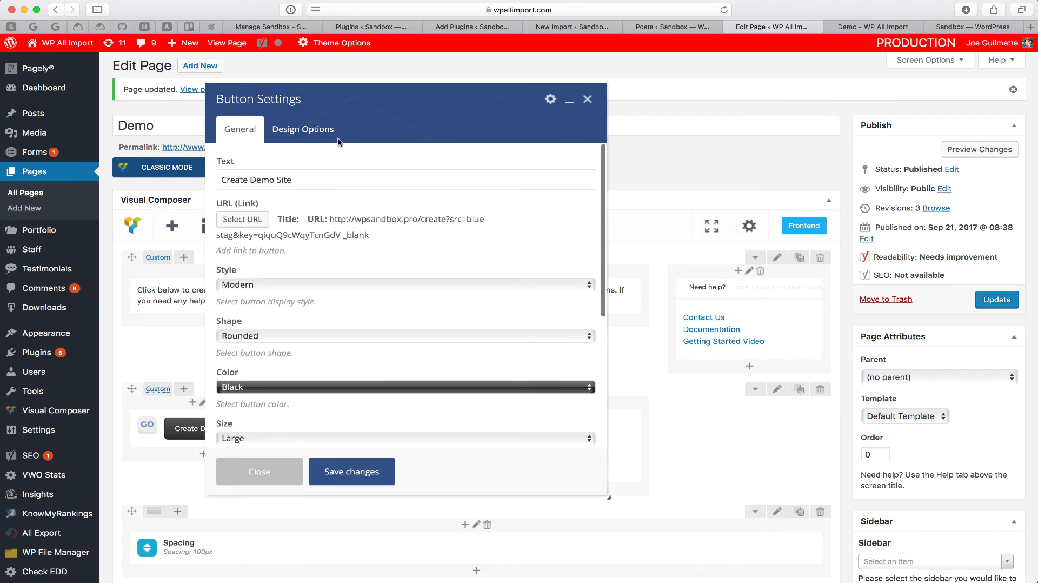
pyautogui.click(255, 226)
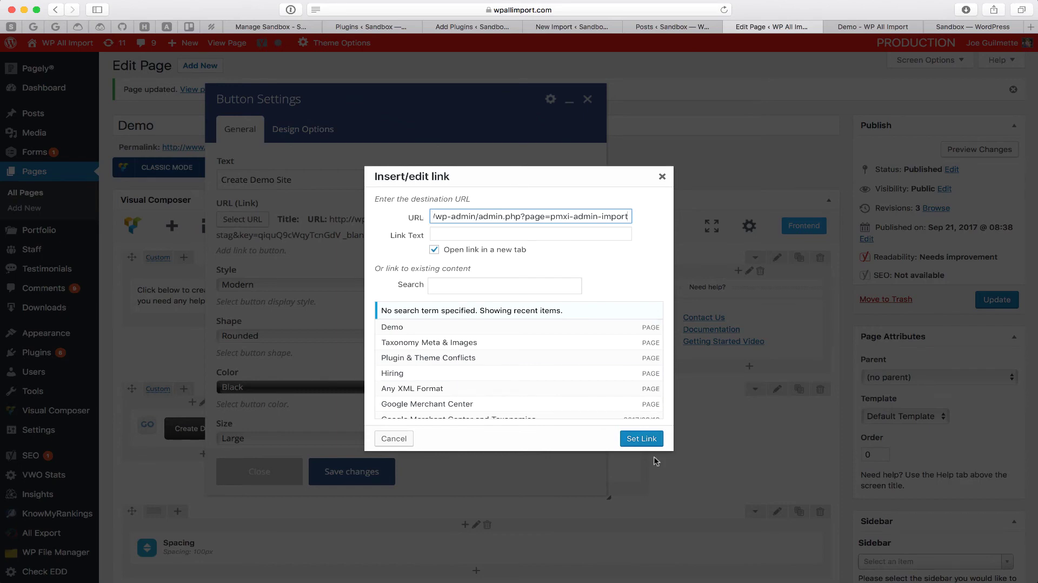
pyautogui.click(642, 437)
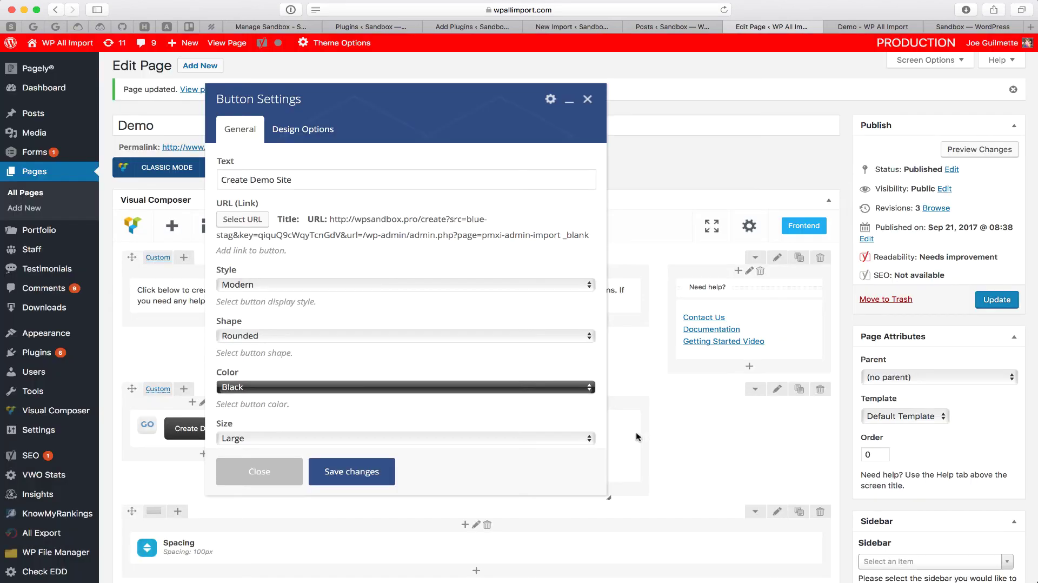
pyautogui.click(371, 474)
pyautogui.click(991, 306)
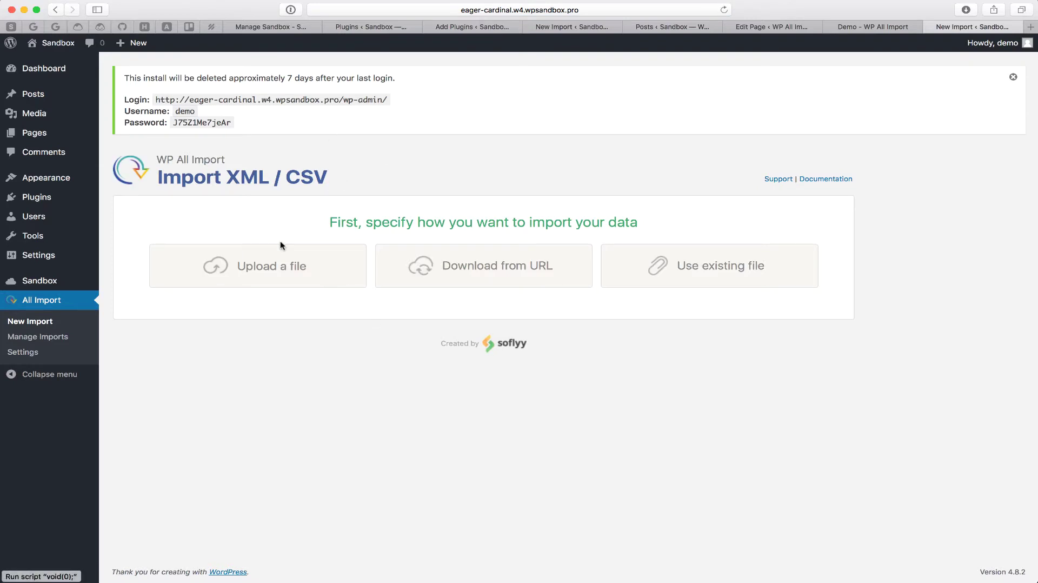
pyautogui.moveTo(237, 119); pyautogui.dragTo(124, 76)
# Step: Open Blue Stag's Welcome Notice tab and review the 7-day deletion message and its CSS
pyautogui.click(124, 76)
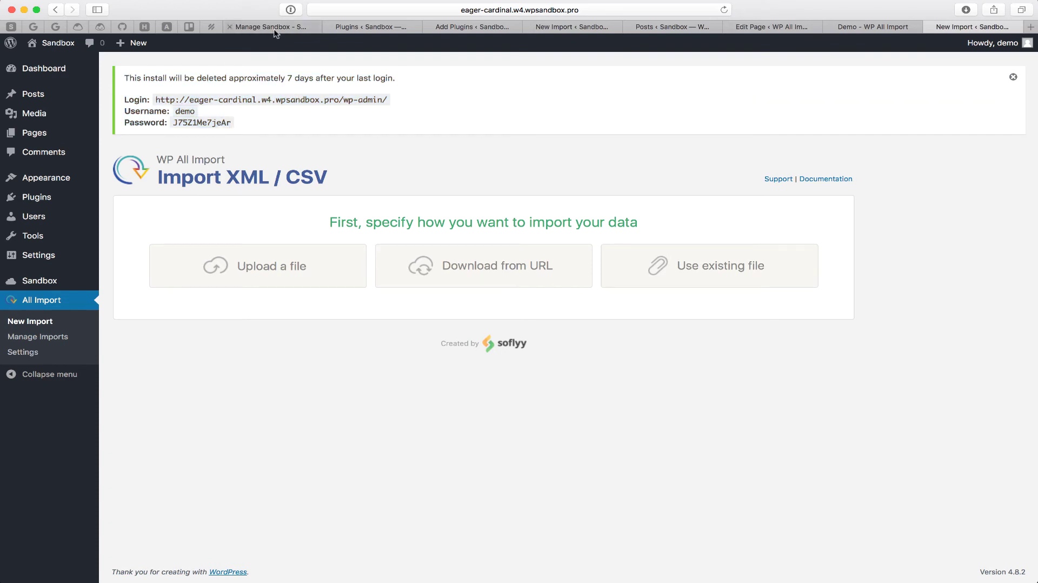
pyautogui.click(271, 27)
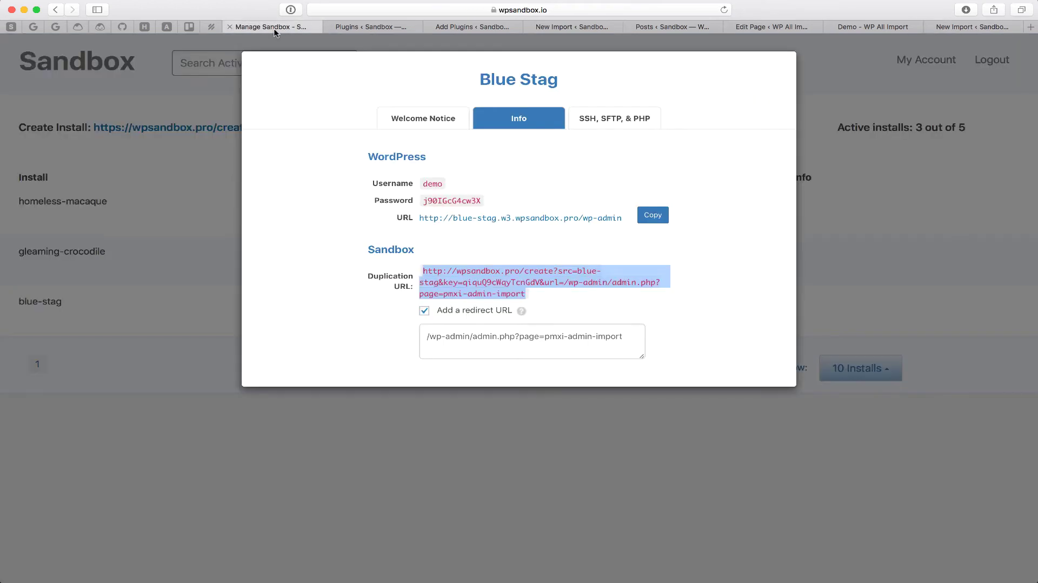
pyautogui.click(433, 124)
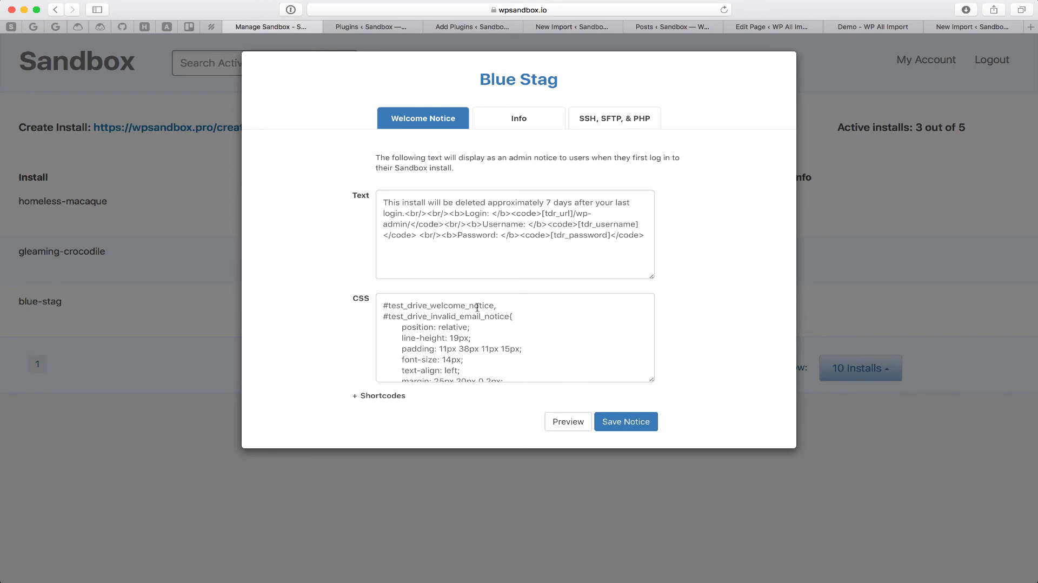
pyautogui.scroll(-10, 474, 348)
pyautogui.scroll(-10, 473, 348)
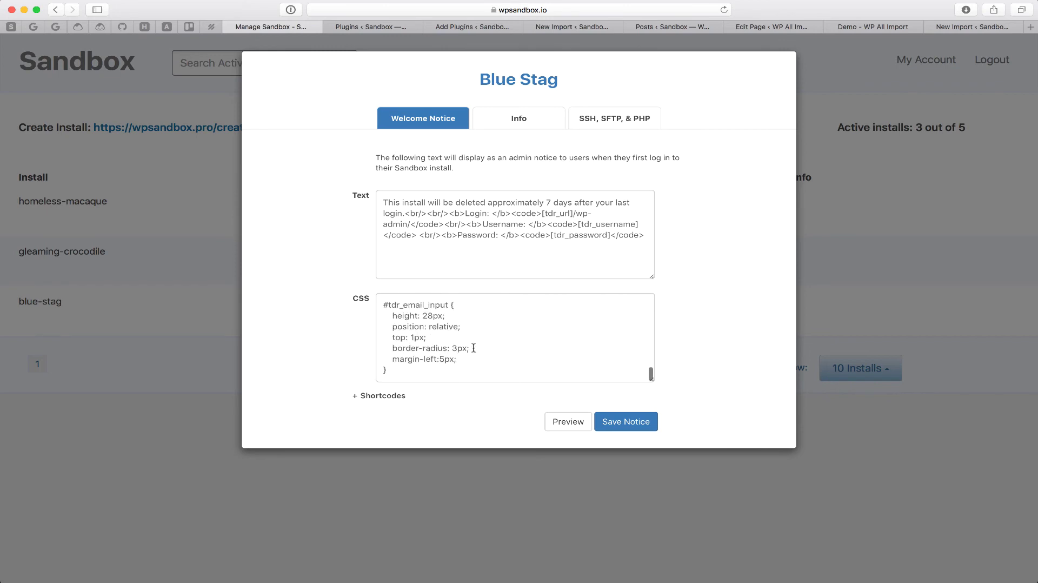
pyautogui.scroll(10, 473, 348)
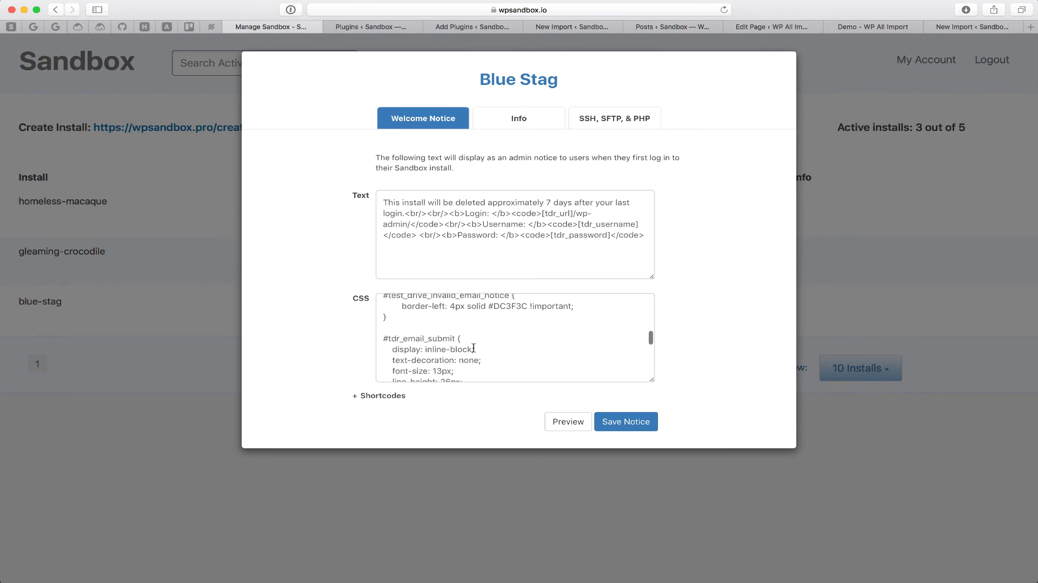
pyautogui.scroll(-5, 473, 348)
pyautogui.scroll(5, 473, 343)
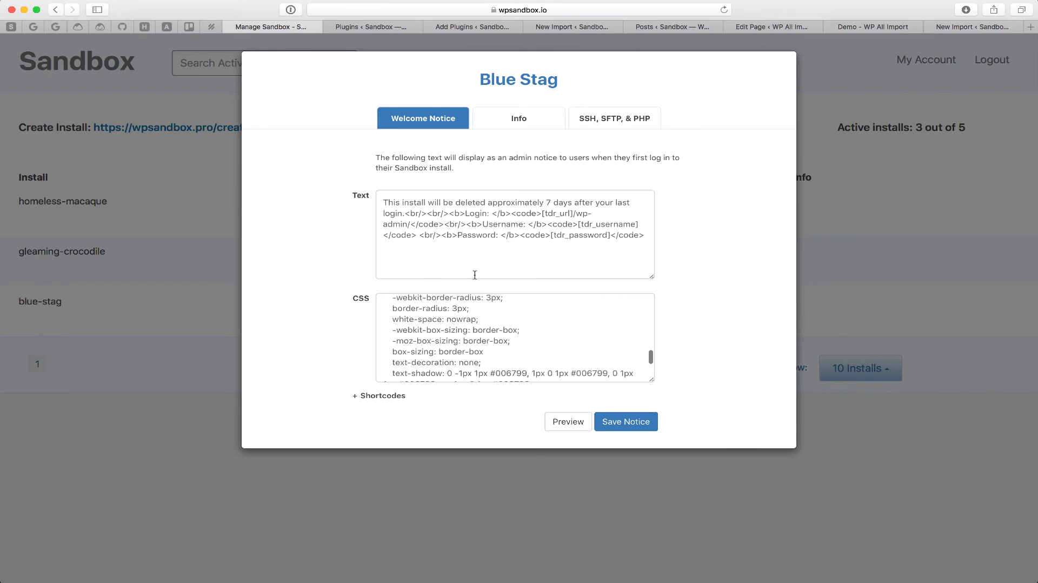
pyautogui.scroll(-6, 474, 340)
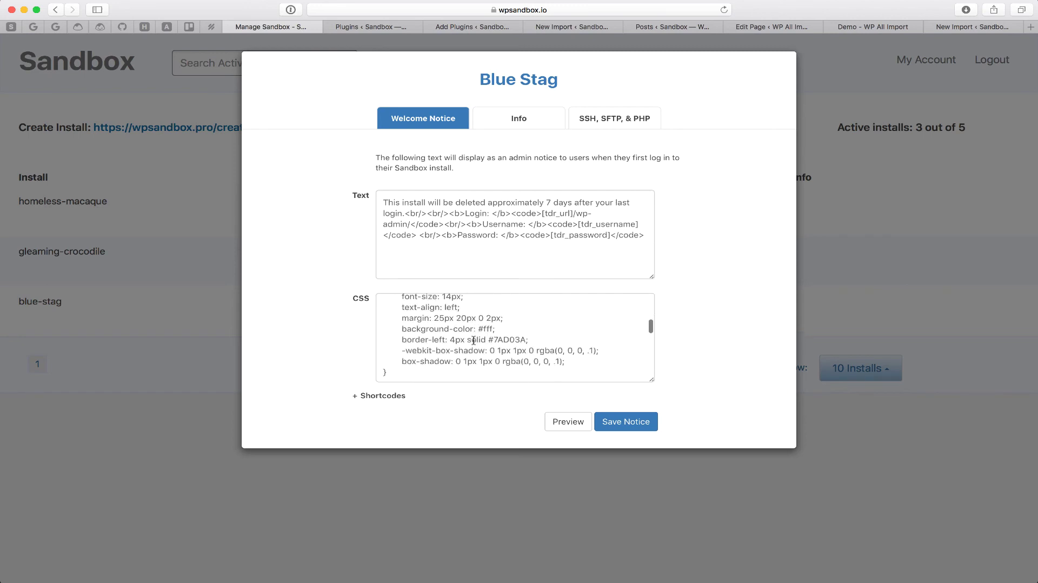
pyautogui.scroll(15, 474, 341)
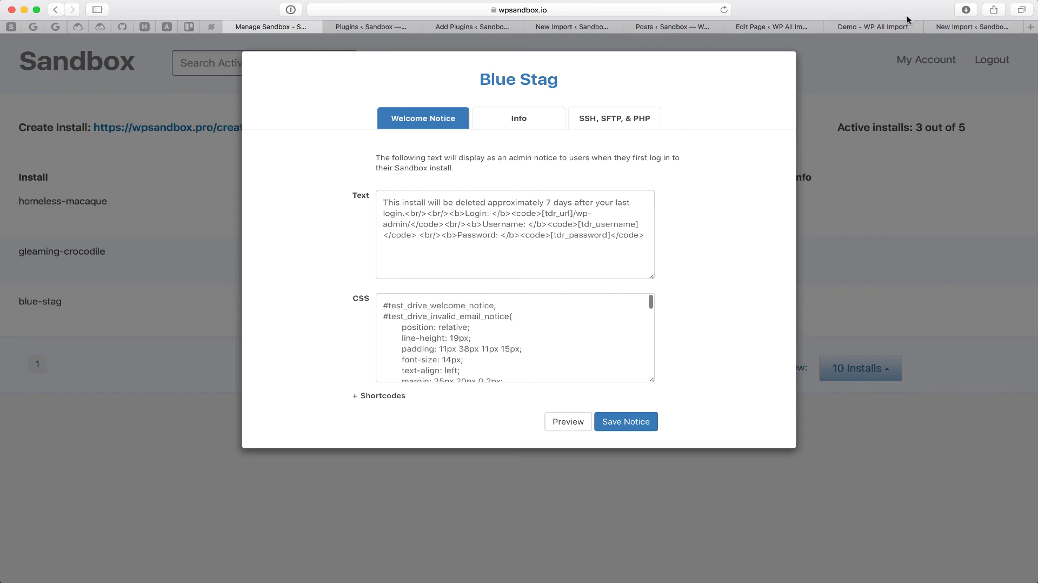
pyautogui.click(985, 27)
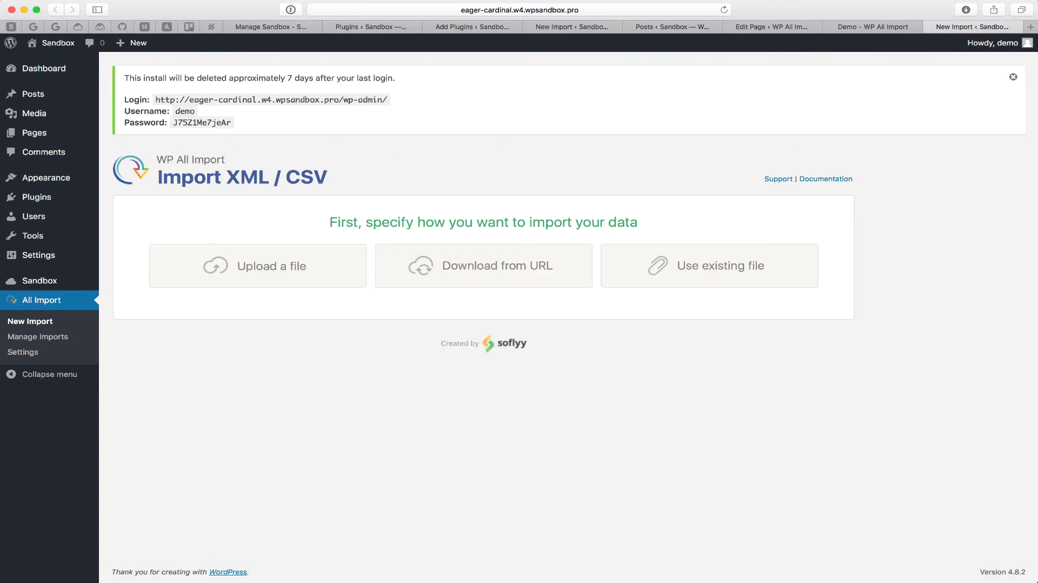
pyautogui.click(295, 29)
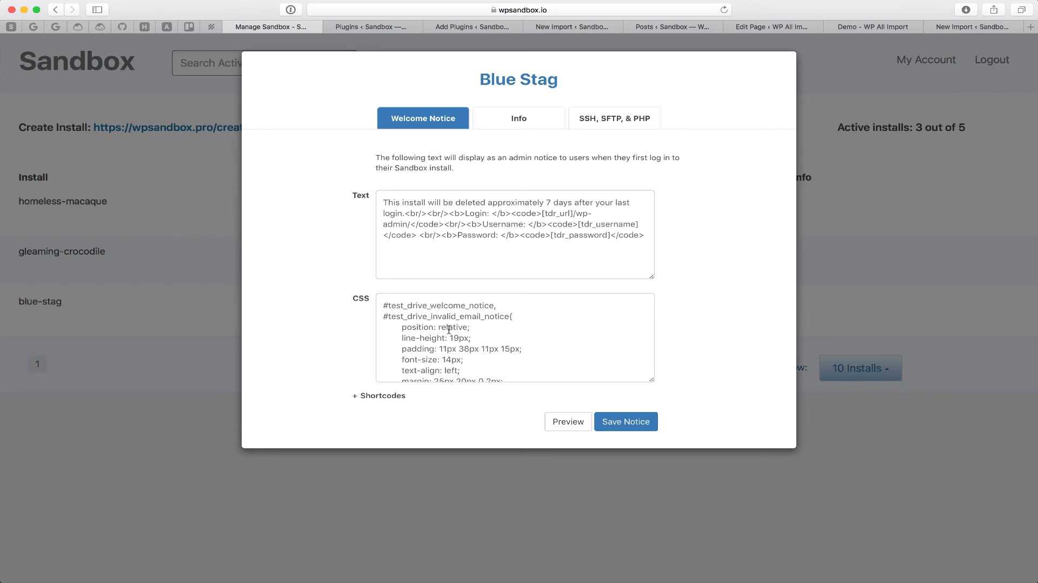
# Step: Append two <br/> tags, 'Thanks for trying WP All Import! If you have any quesitons…' and a support mailto link
pyautogui.click(403, 213)
pyautogui.write('.')
pyautogui.click(489, 254)
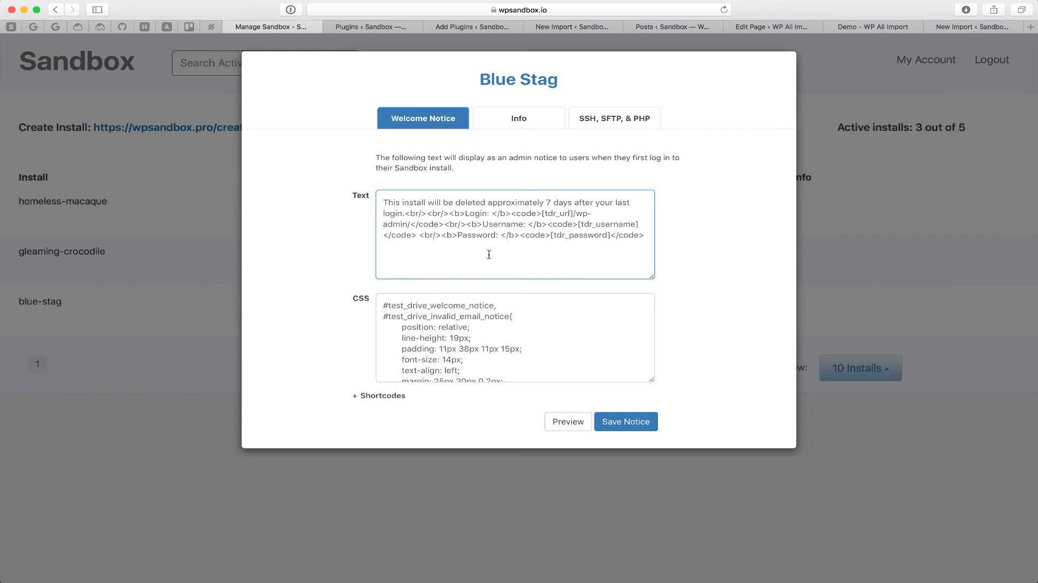
pyautogui.write('<vr')
pyautogui.press('BackSpace')
pyautogui.press('BackSpace')
pyautogui.write('br/><br/>Thanks for trying WP All')
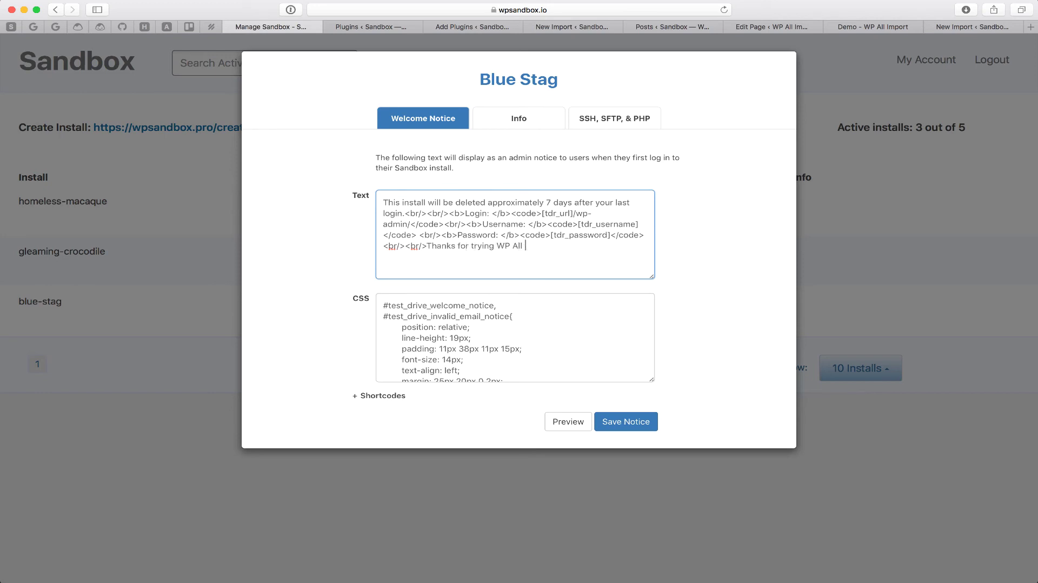
pyautogui.write('Import! If you have any quesitons')
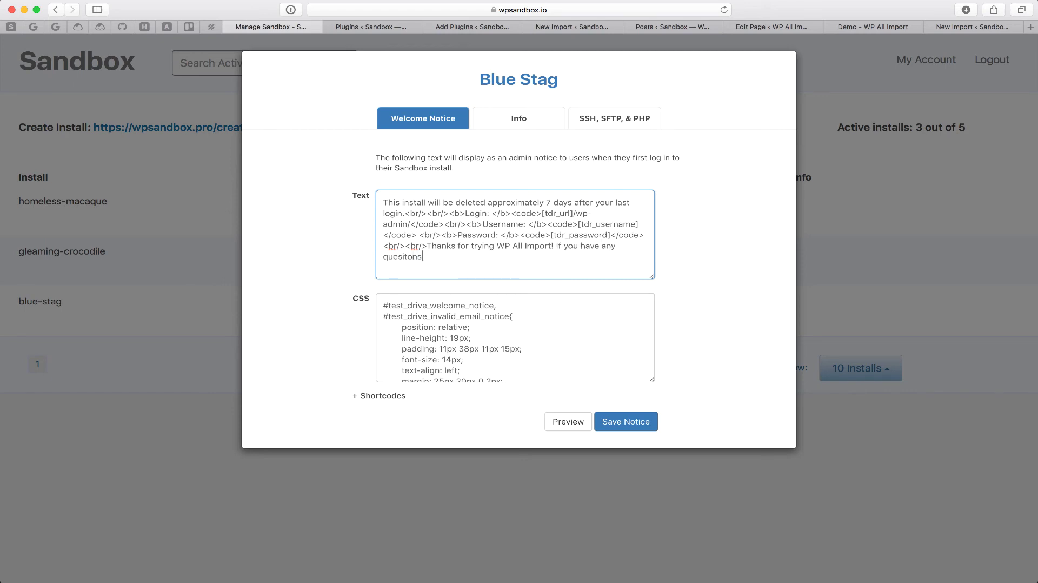
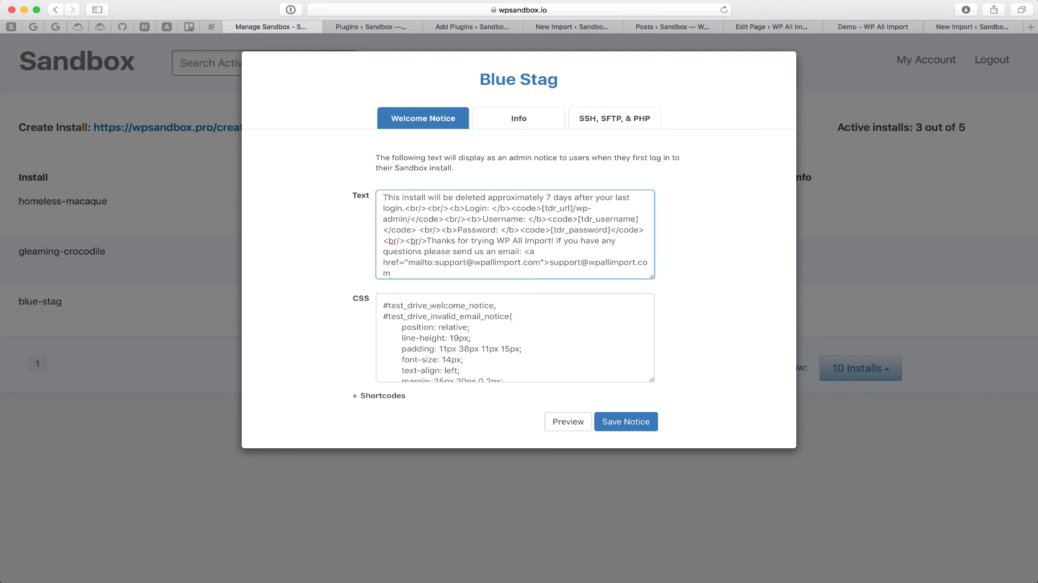
pyautogui.write('</a>')
# Step: Preview the edited Blue Stag welcome notice, then save it
pyautogui.click(554, 427)
pyautogui.scroll(-2, 435, 473)
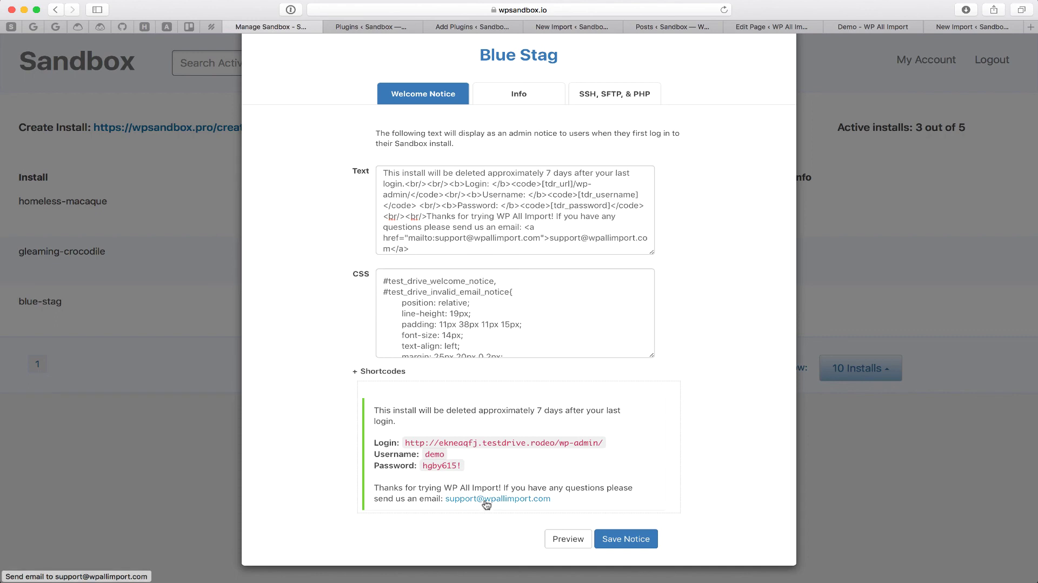
pyautogui.click(639, 537)
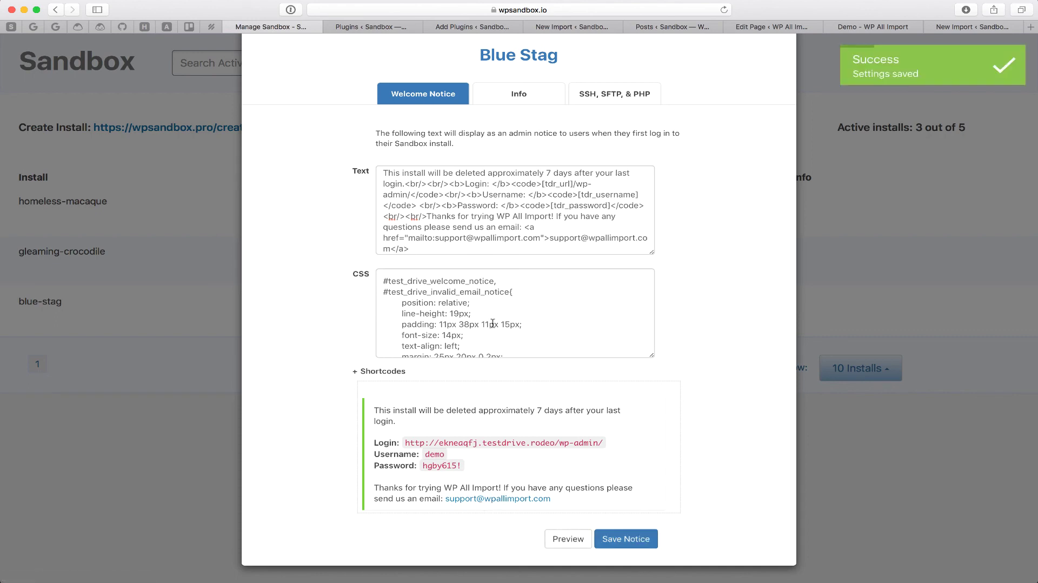
# Step: Reload the WP All Import New Import page to show the updated welcome notice
pyautogui.click(962, 27)
pyautogui.press('super+r')
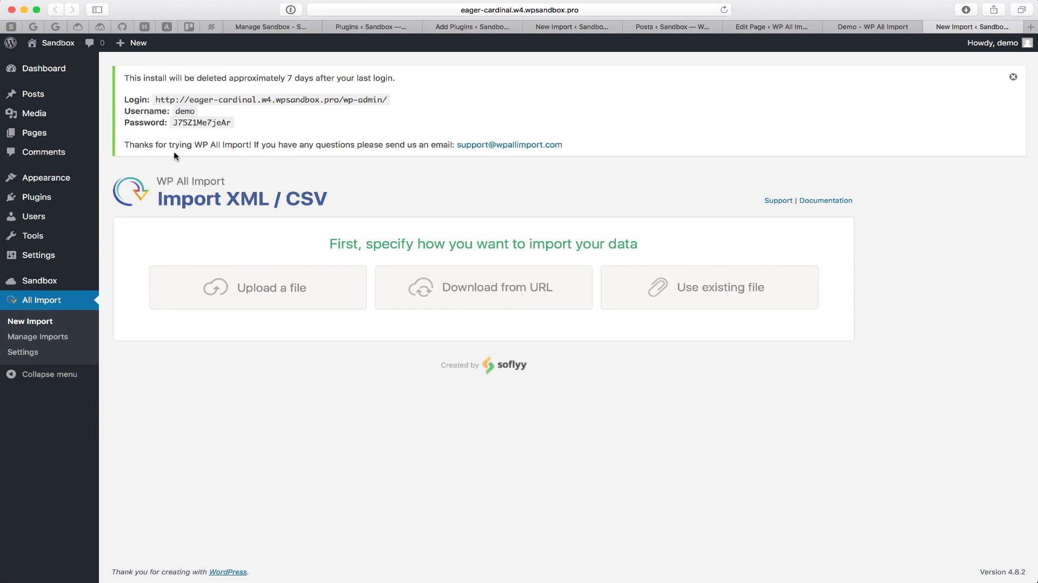
# Step: Switch to the 'Demo - WP All Import' page showing the Create Demo Site button
pyautogui.click(892, 30)
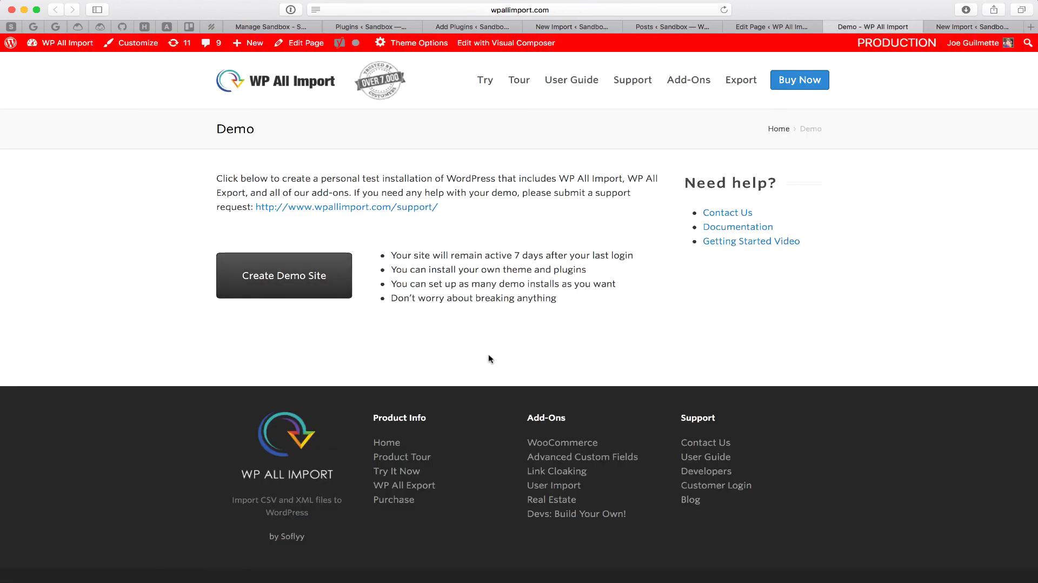